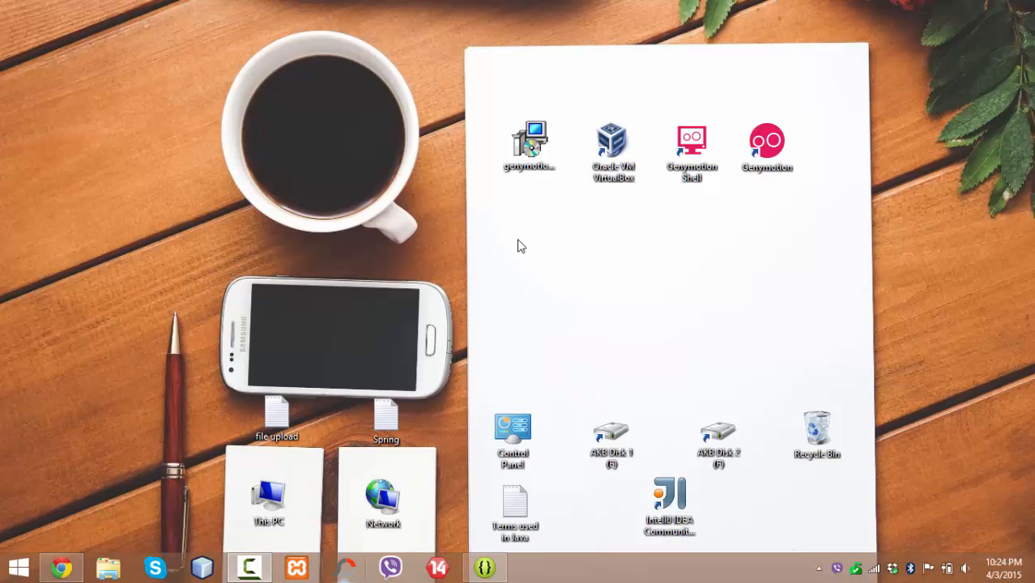
Switch to Chrome and load genymotion.com in a new tab.
left_click(61, 568)
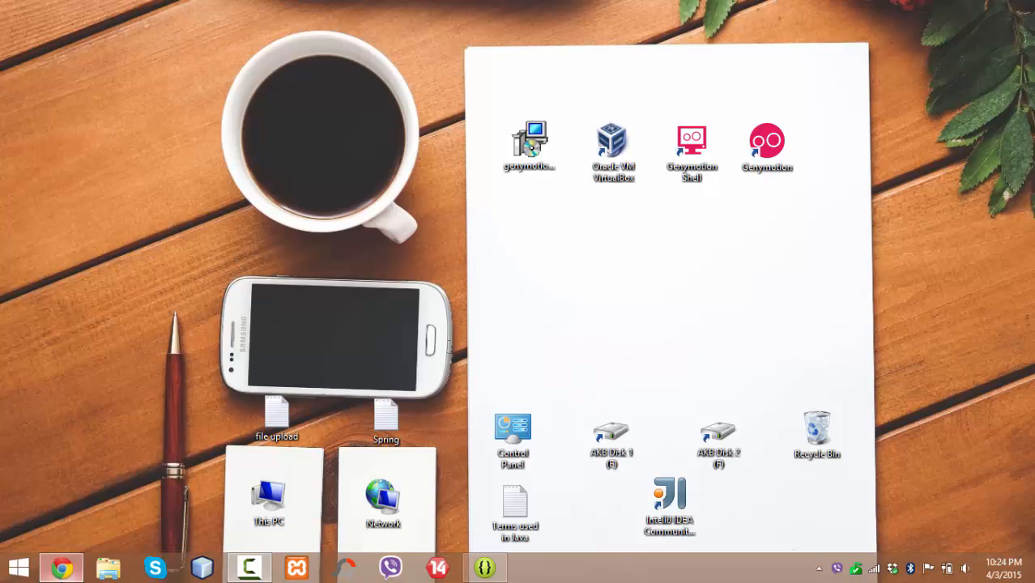
left_click(168, 9)
type("genymotion.com")
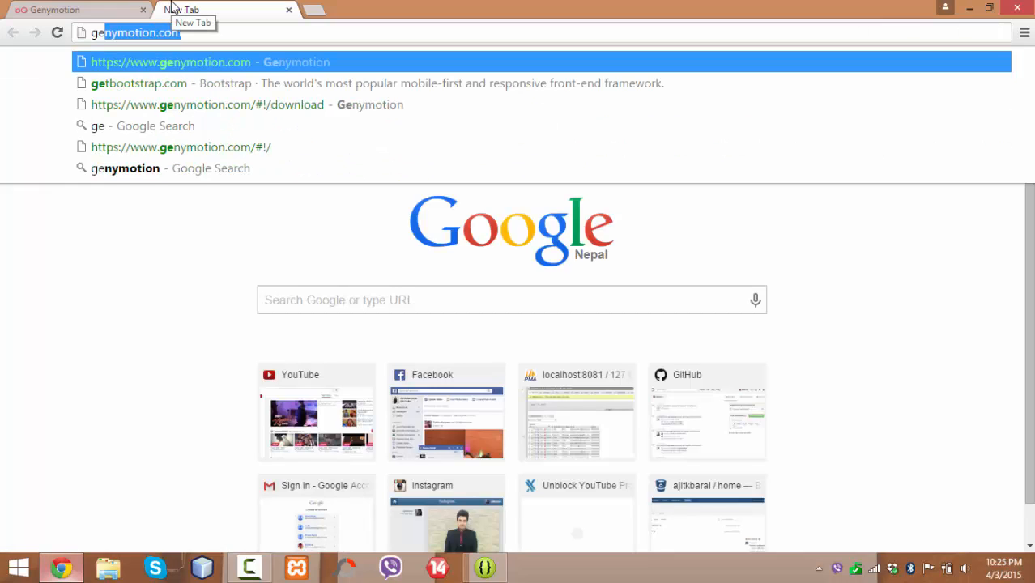
key("Return")
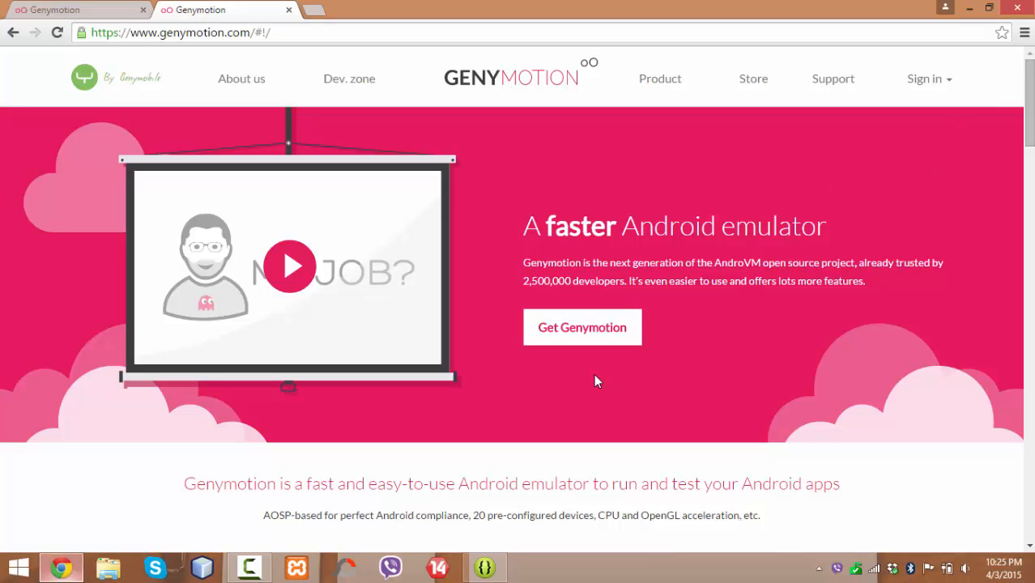
Get Genymotion under the Free plan and go to the Download Genymotion section for Windows.
left_click(579, 332)
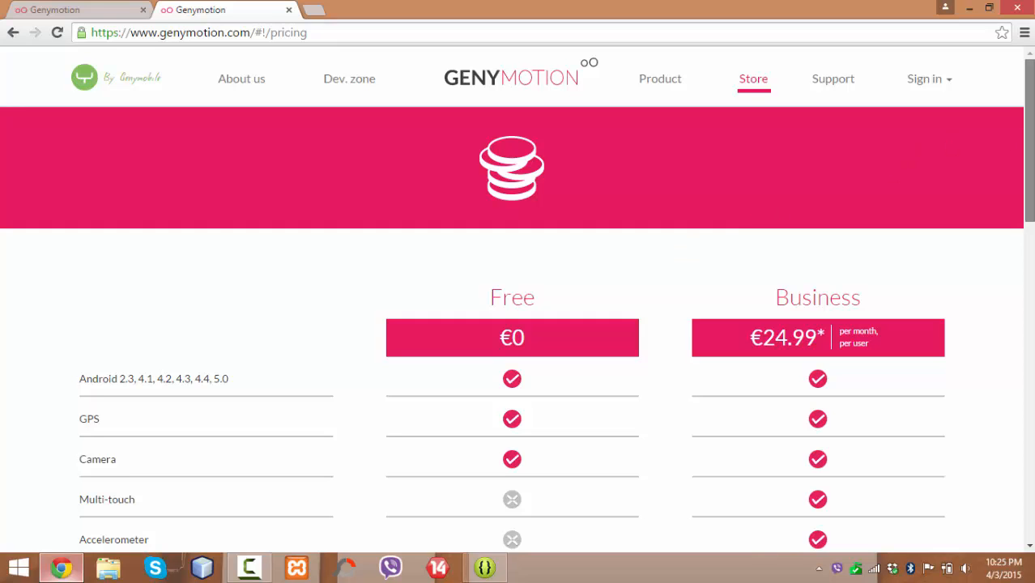
left_click_drag(1032, 146, 1033, 165)
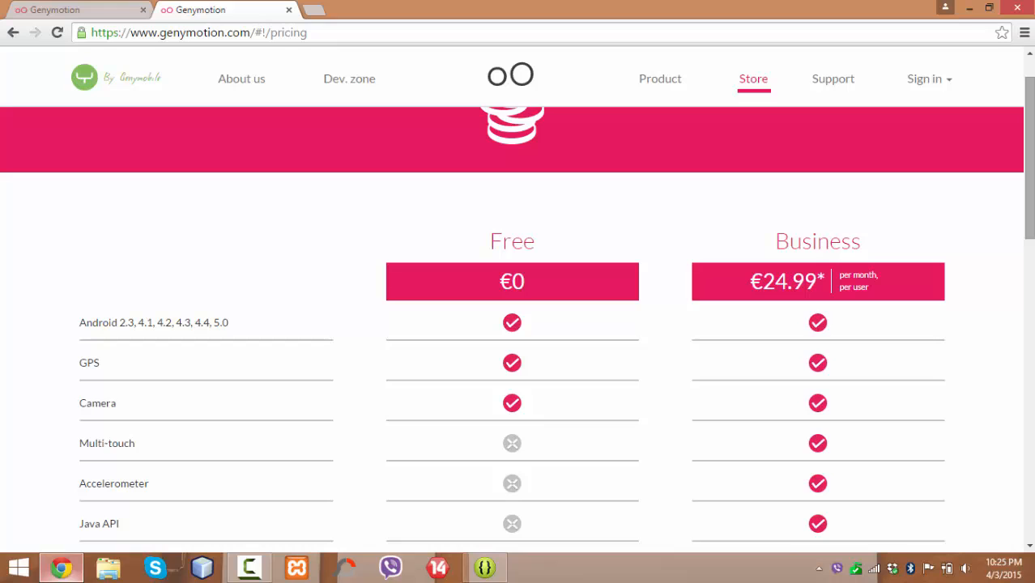
left_click_drag(1033, 164, 1032, 370)
left_click(541, 300)
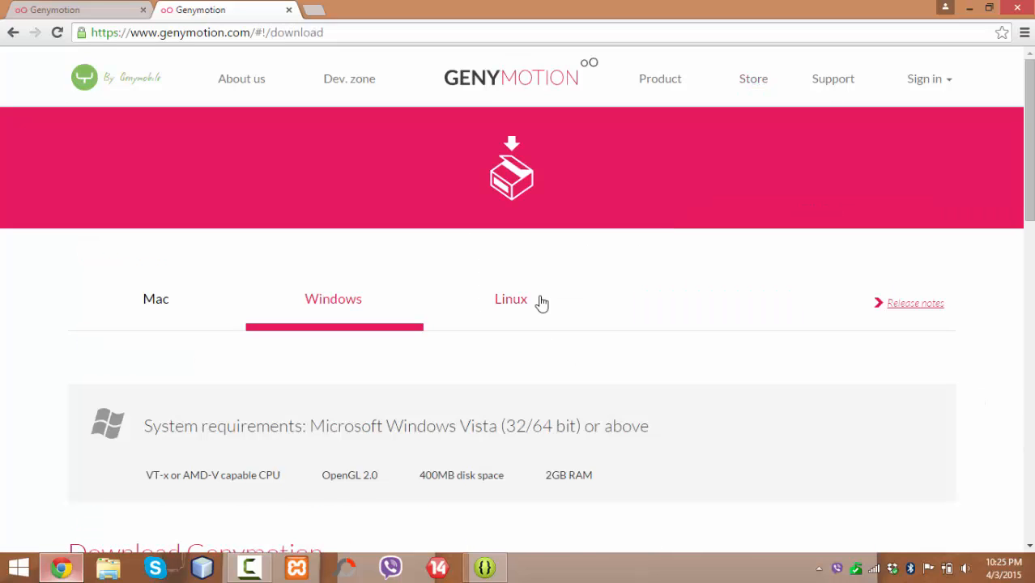
left_click_drag(1029, 185, 1030, 226)
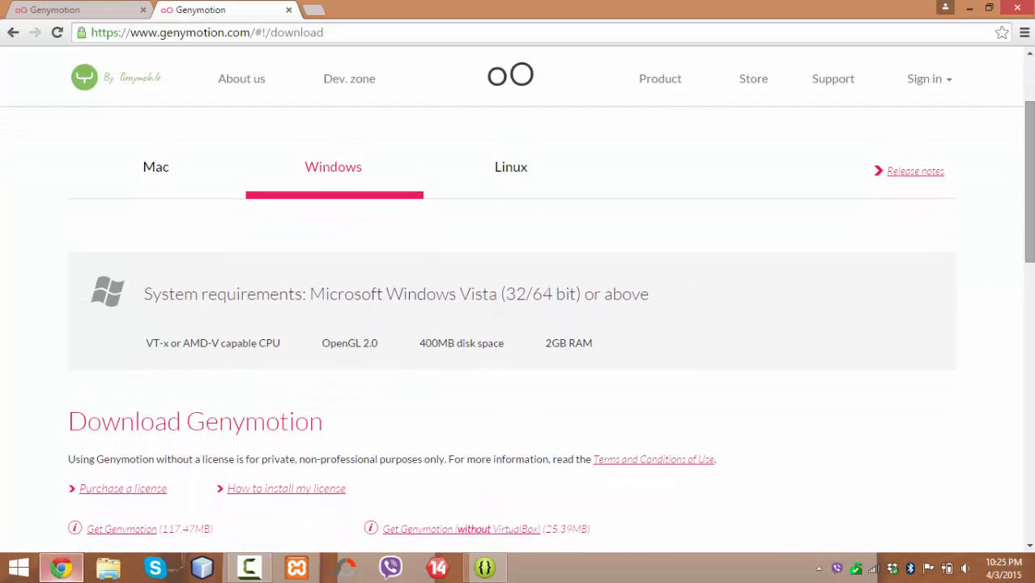
scroll(397, 461, "down", 2)
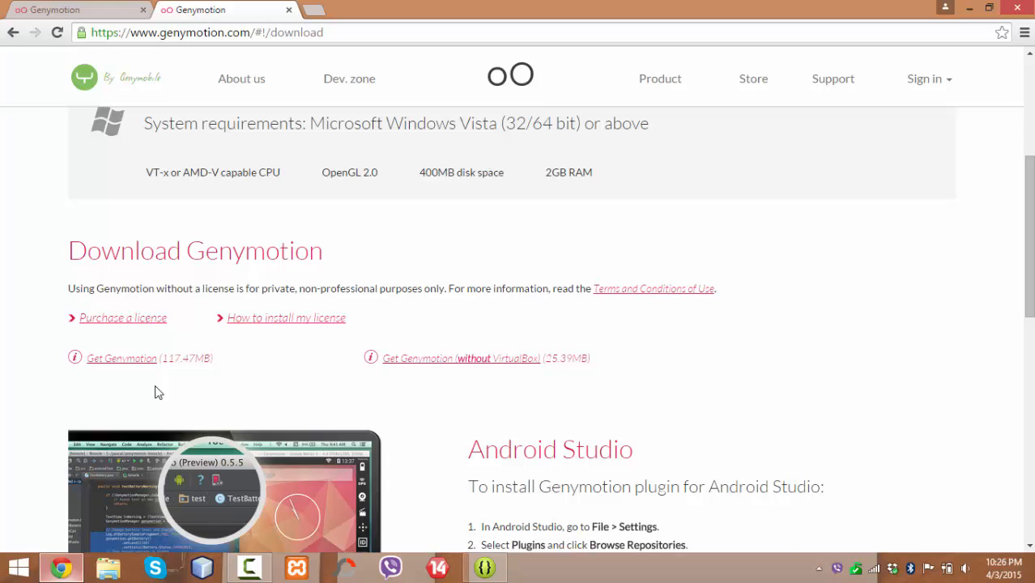
Request the 117.47MB Genymotion download and choose to create an account from the sign-in prompt.
left_click(128, 364)
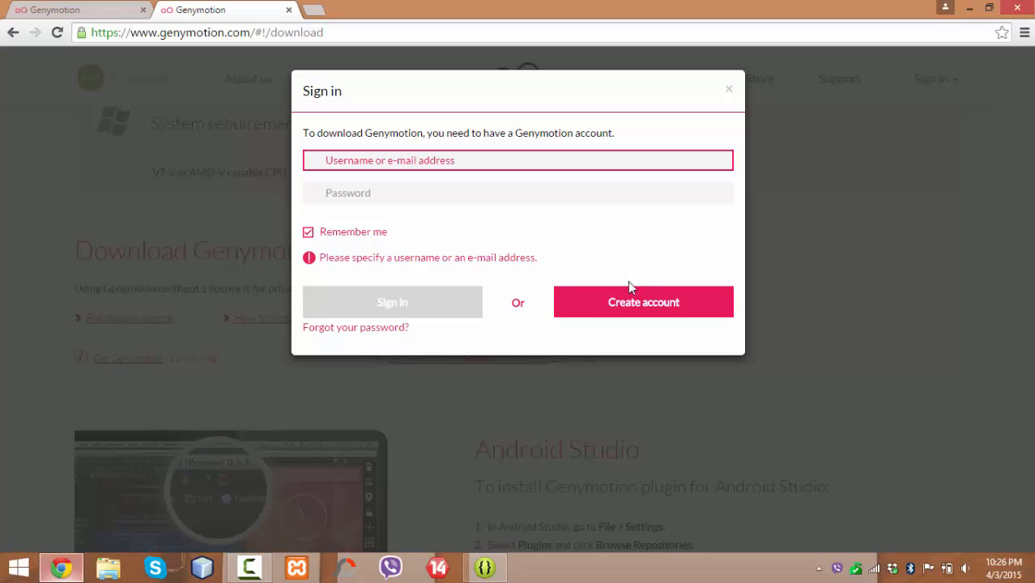
left_click(629, 305)
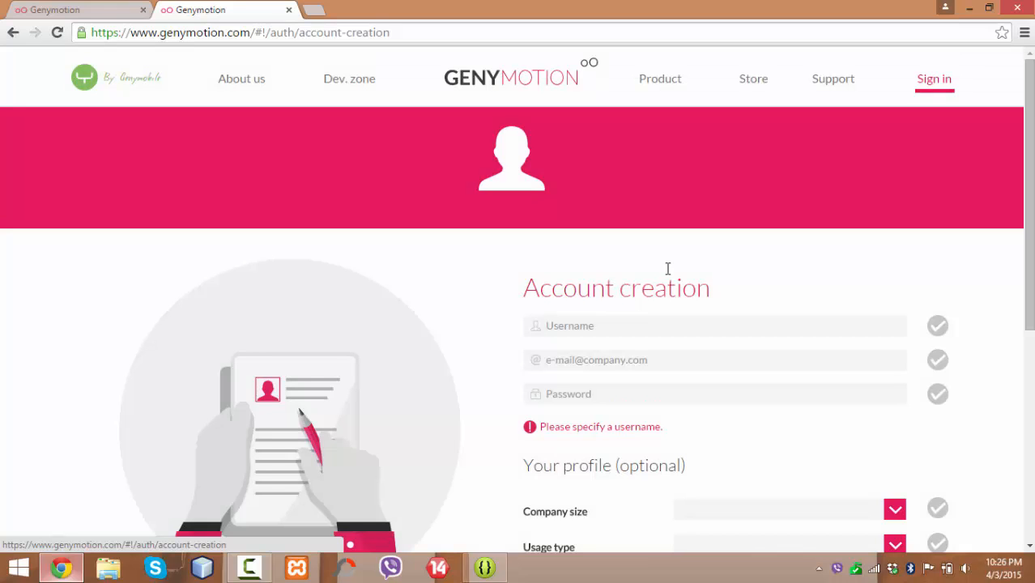
Set the account profile's company size to Personal use and usage type to Development, review the form, and minimize the browser.
left_click_drag(1029, 166, 1025, 260)
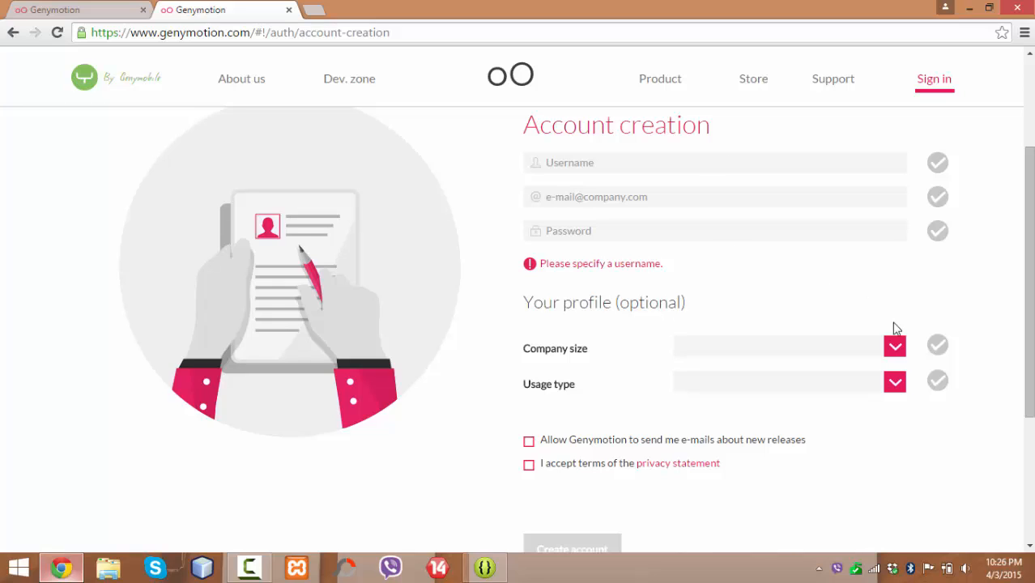
left_click(897, 347)
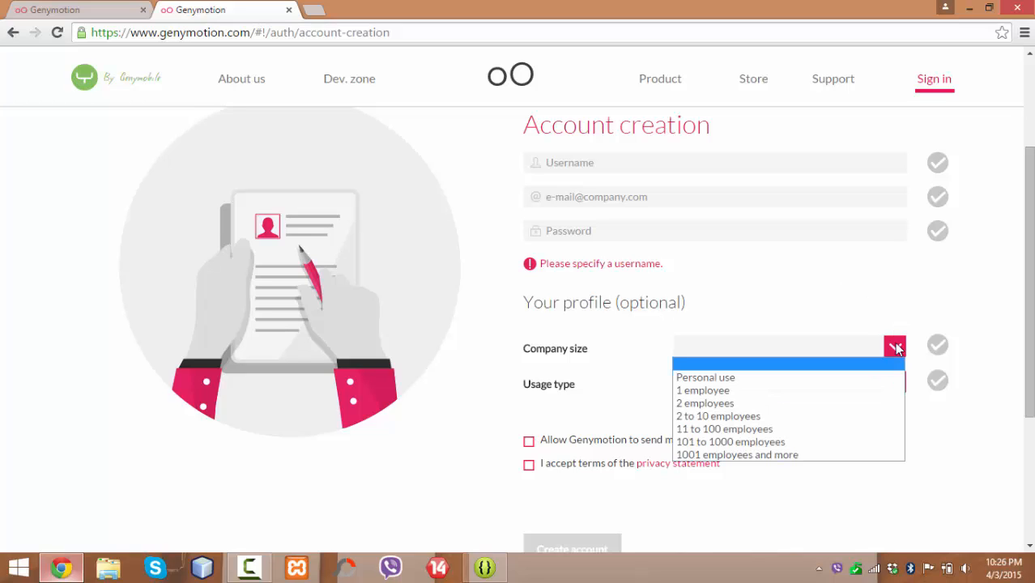
left_click(839, 385)
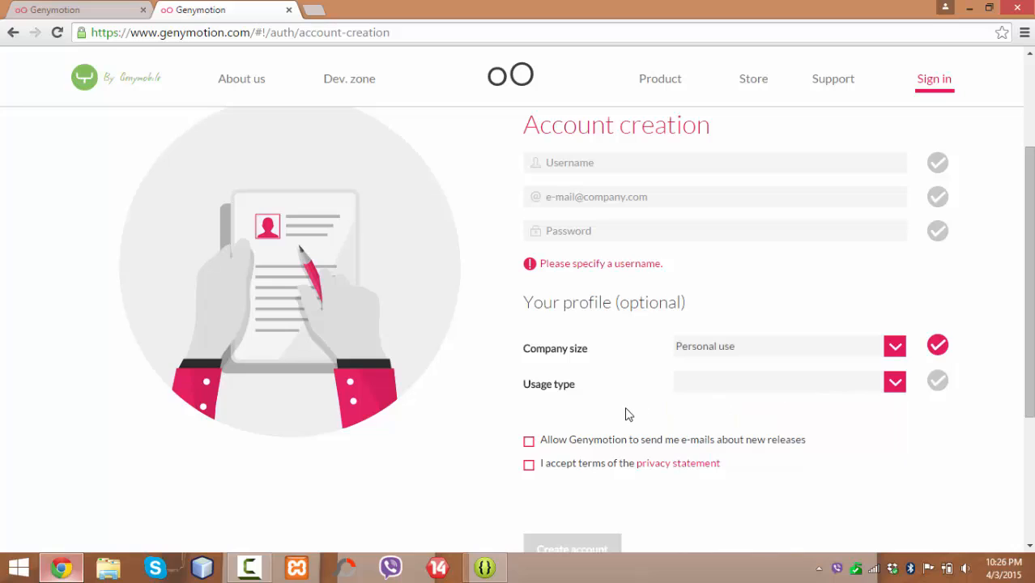
left_click(893, 383)
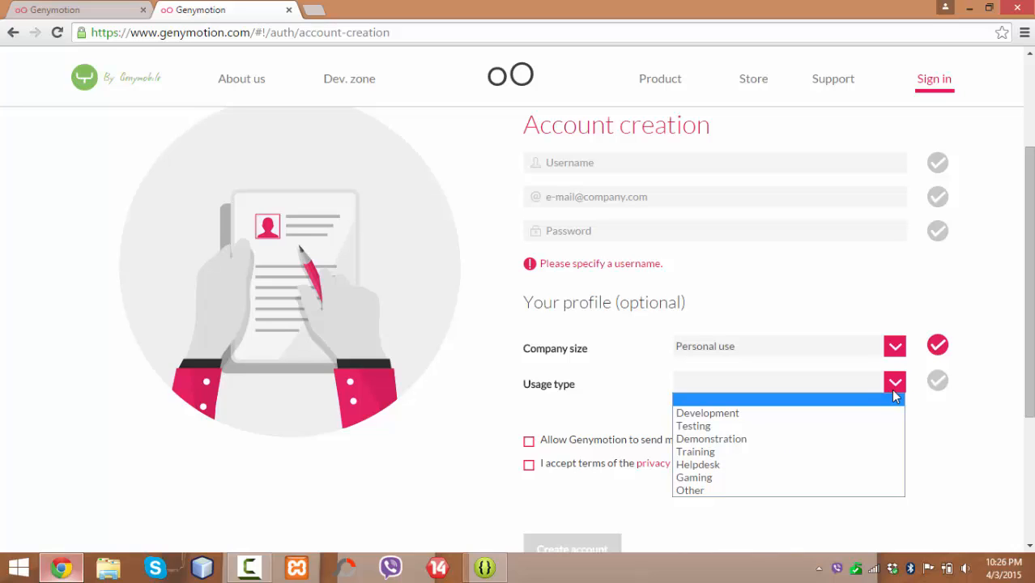
left_click(845, 413)
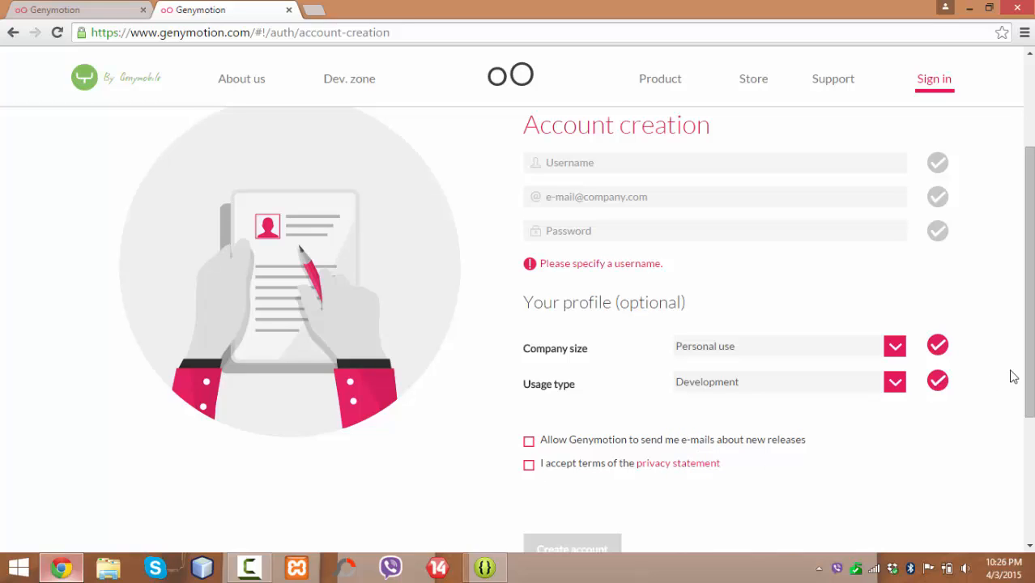
left_click_drag(1031, 364, 1031, 419)
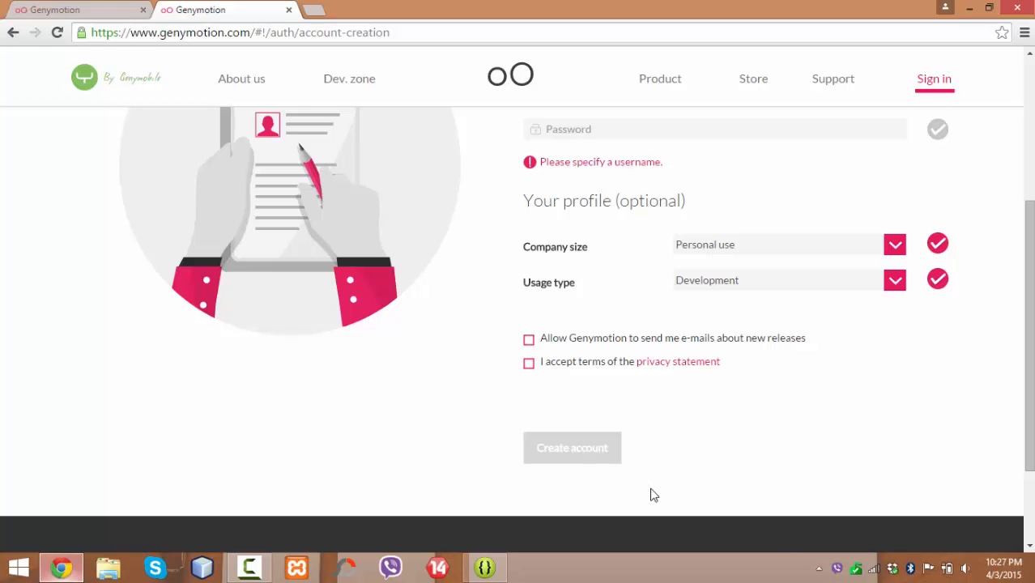
scroll(1027, 274, "up", 3)
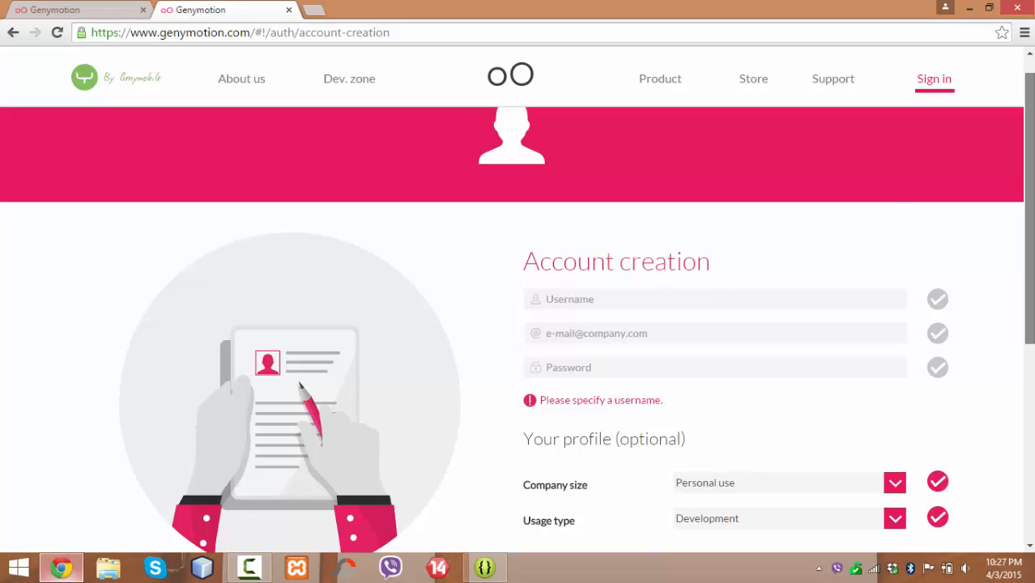
scroll(1028, 290, "down", 3)
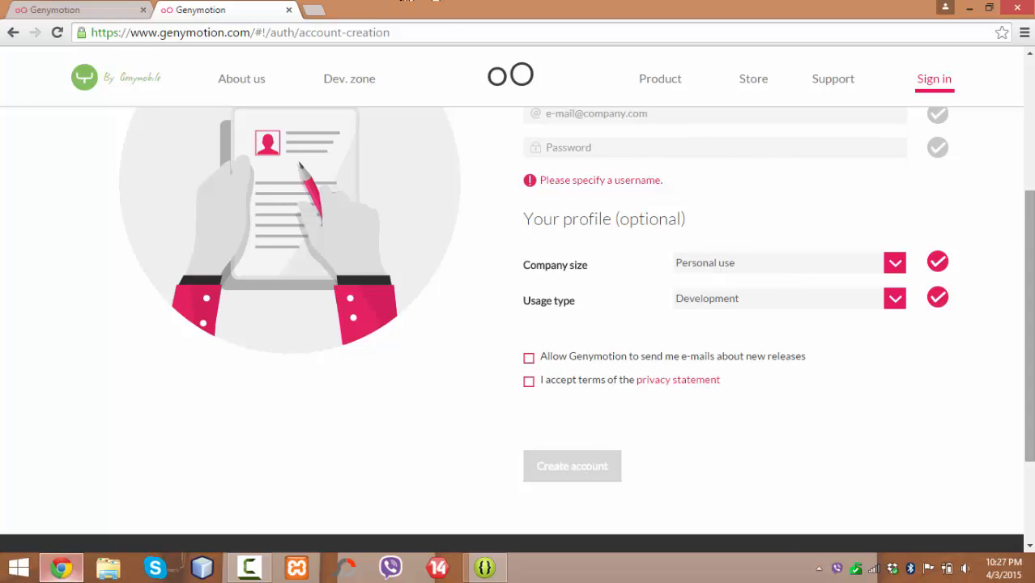
scroll(1028, 324, "up", 3)
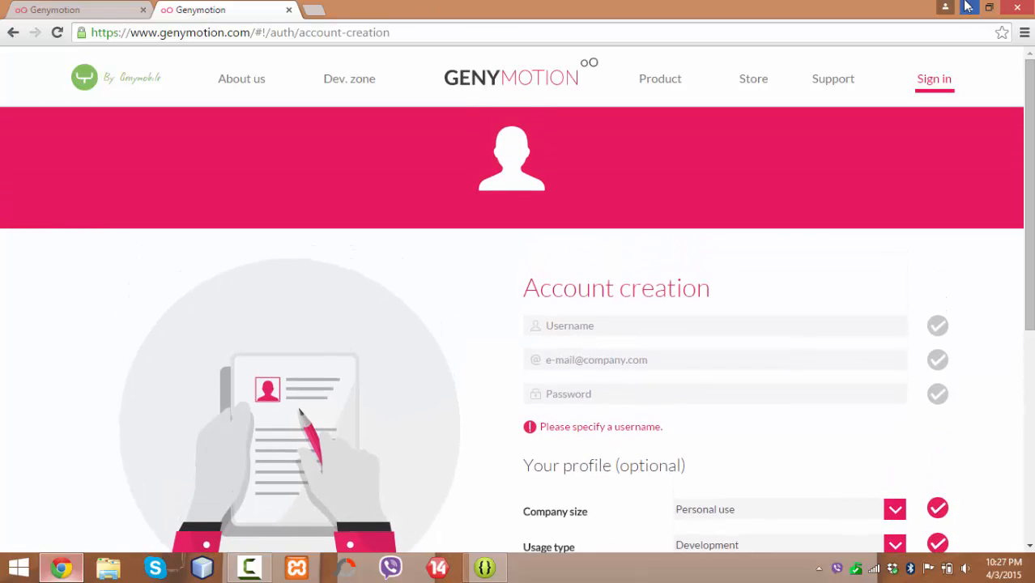
left_click(968, 7)
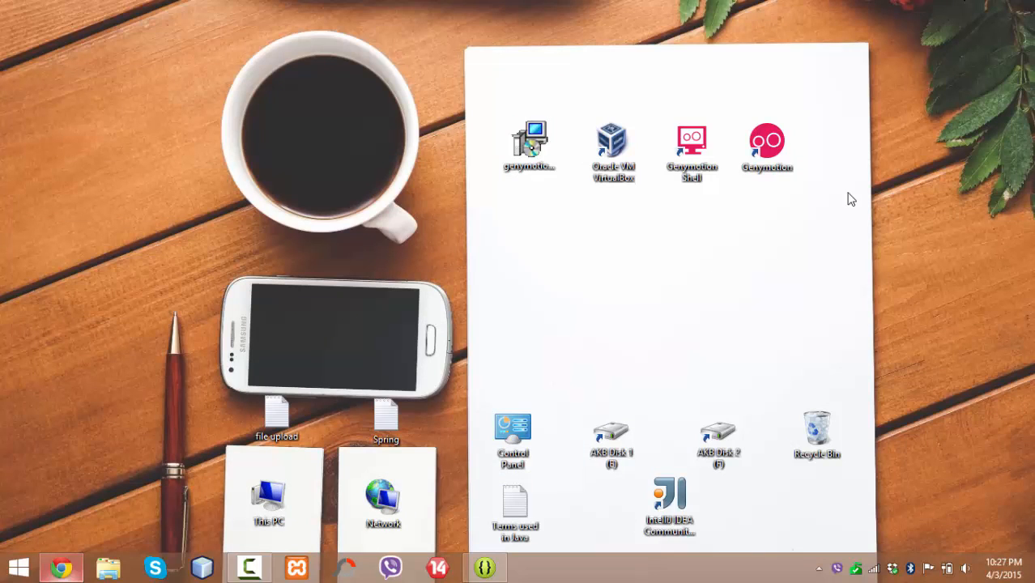
Launch Genymotion from the desktop and view the devices offered in the virtual device creation wizard, leaving without adding one.
left_click(542, 168)
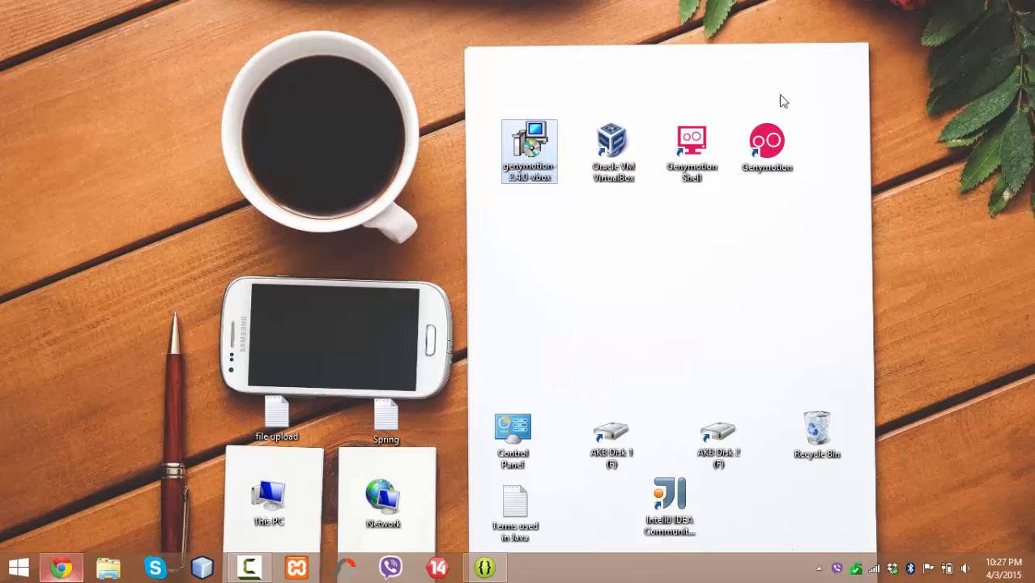
double_click(779, 169)
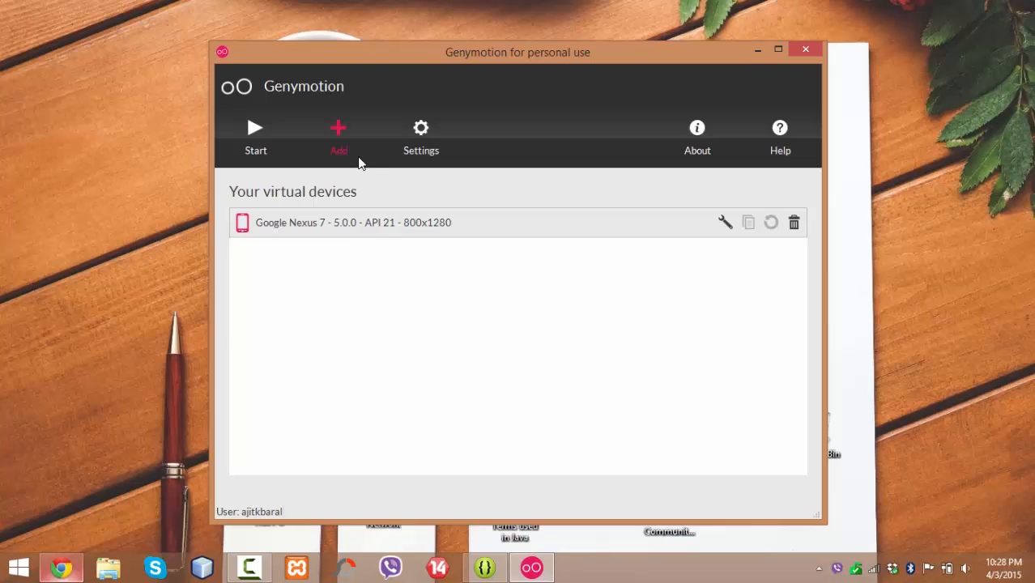
left_click(339, 138)
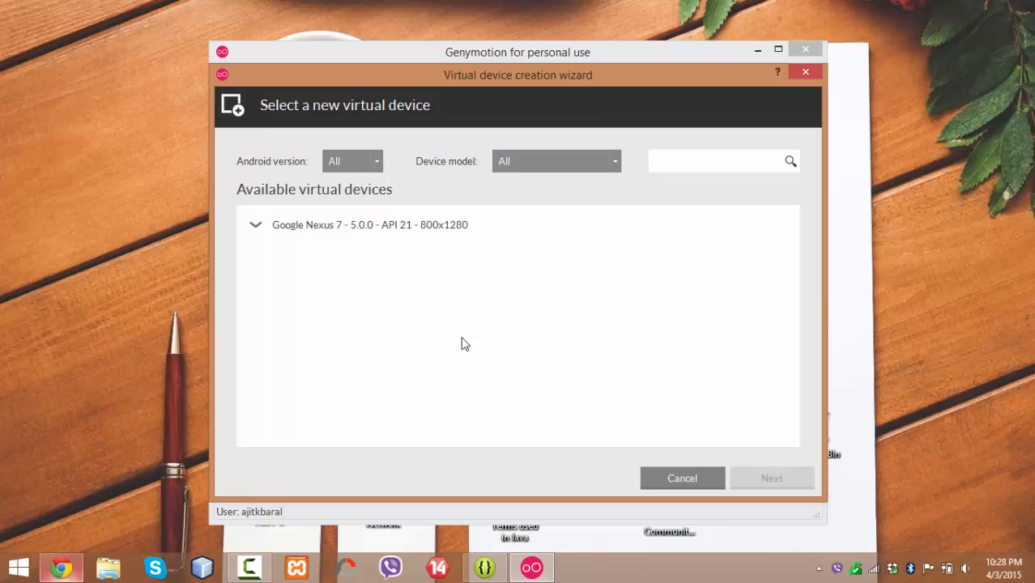
left_click(679, 479)
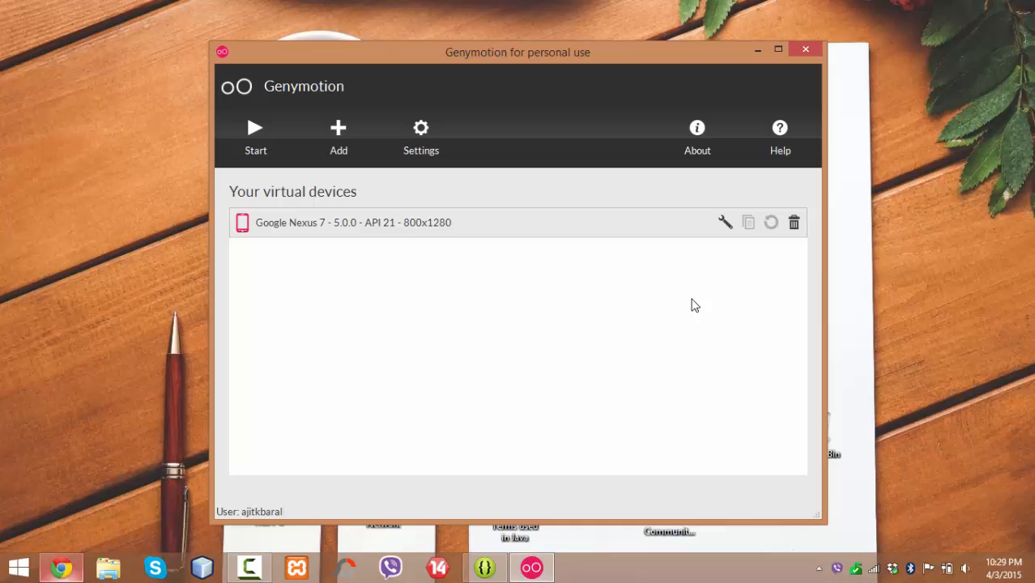
Switch to ADT and run SampleApp to check for running devices in the Android Device Chooser, cancelling the launch.
left_click(759, 50)
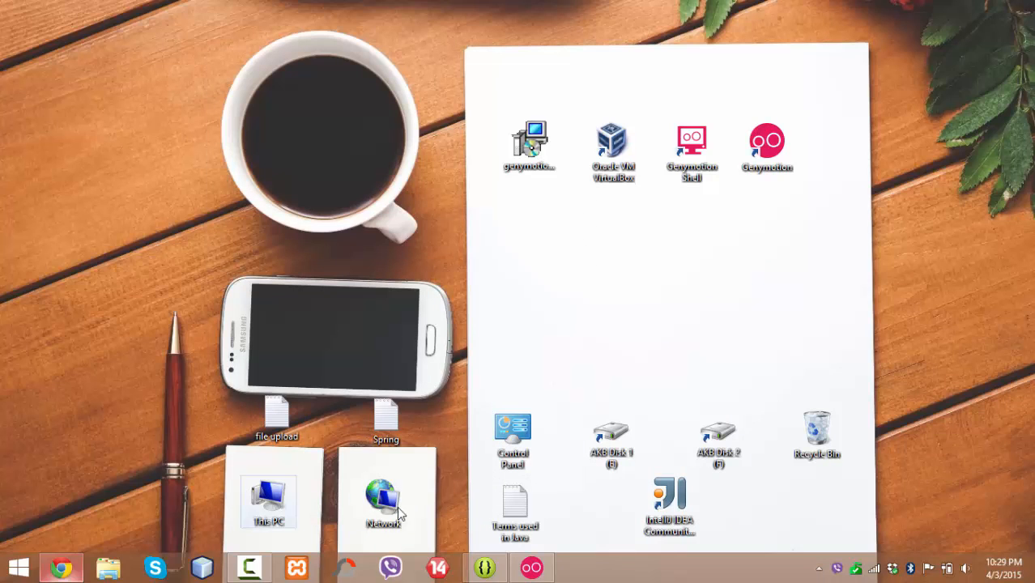
left_click(483, 556)
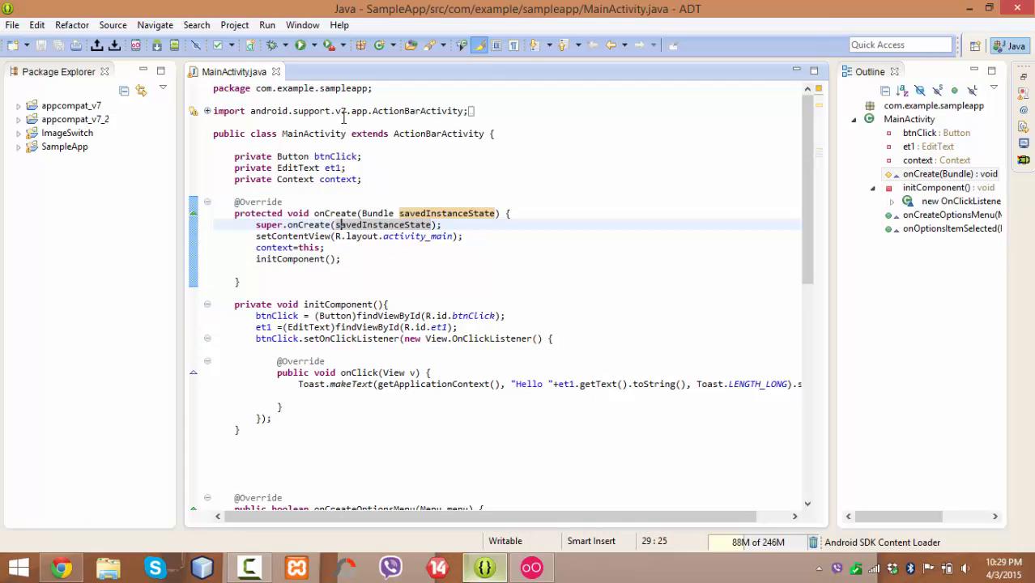
left_click(315, 46)
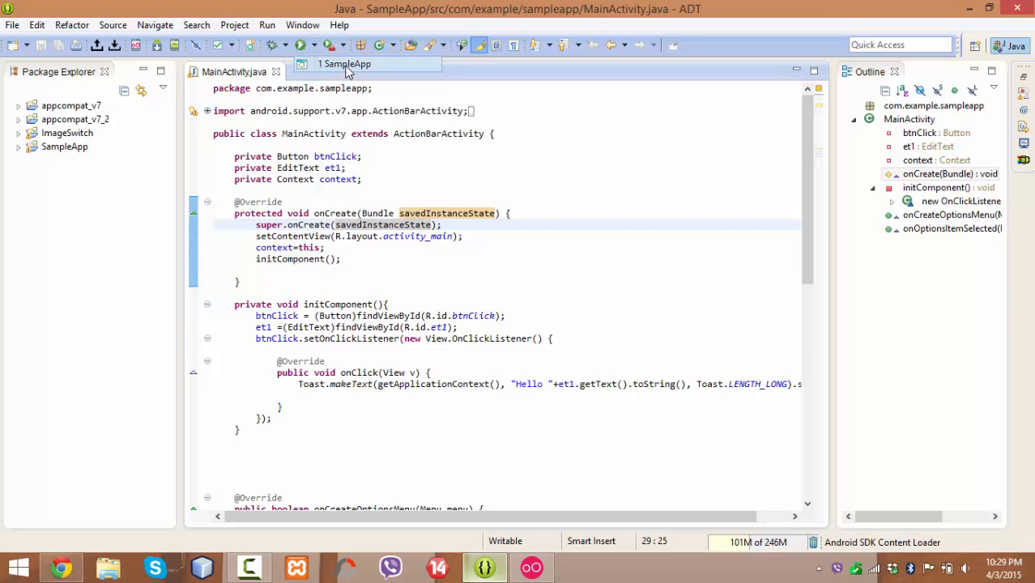
left_click(347, 65)
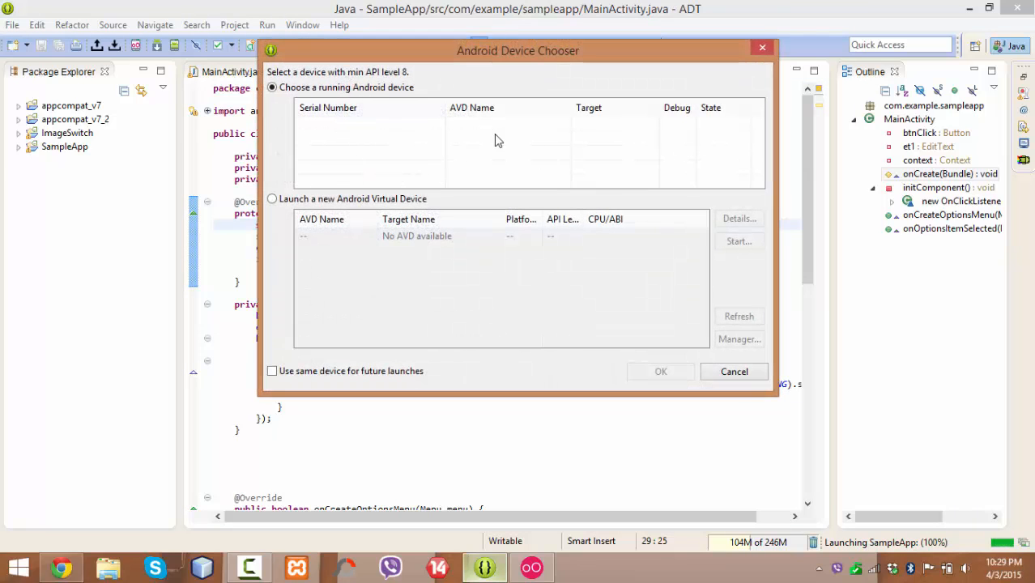
left_click(733, 372)
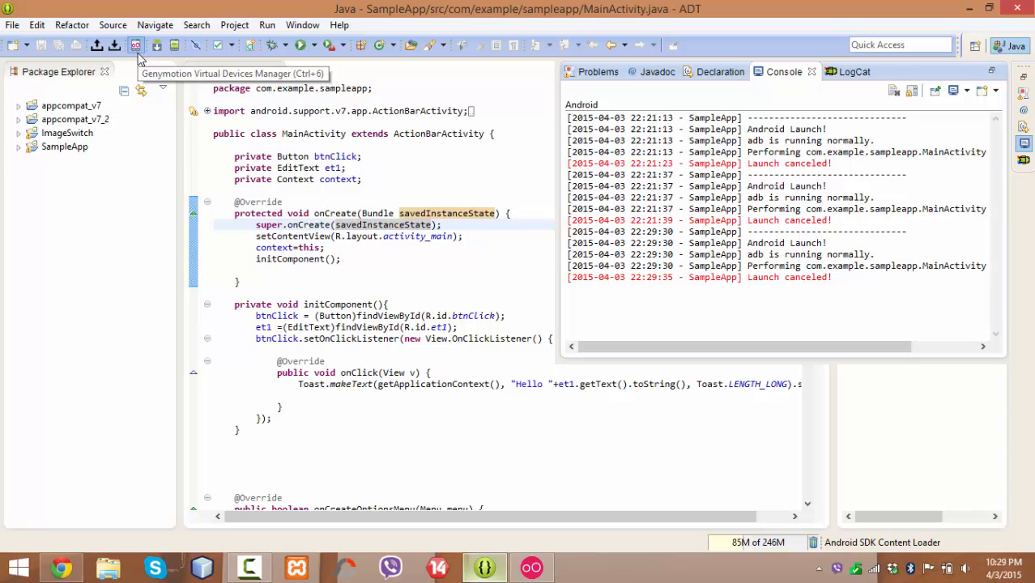
Open ADT's Install New Software dialog and consult the Eclipse plugin instructions on Genymotion's download page in Chrome.
left_click(340, 25)
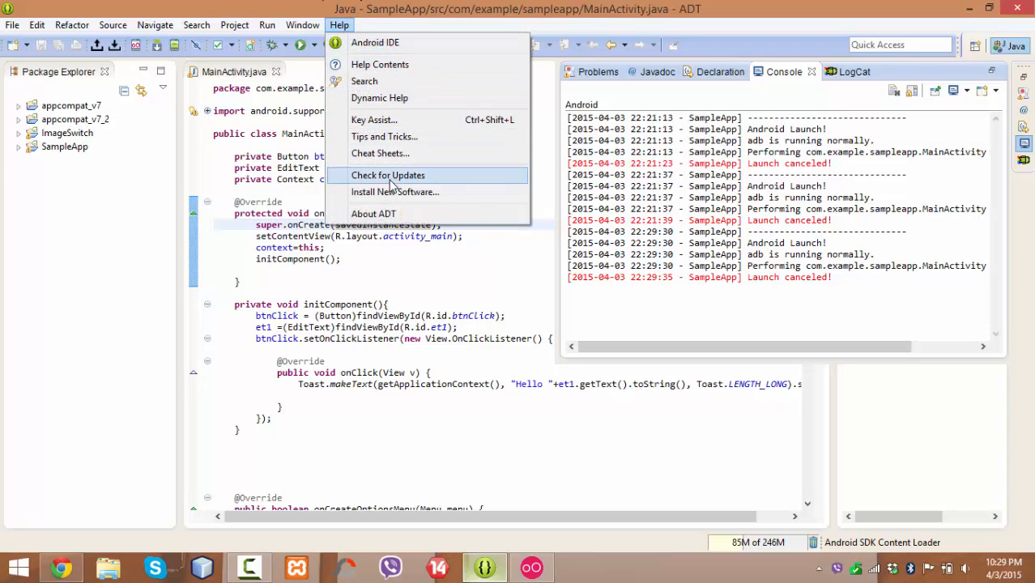
left_click(387, 192)
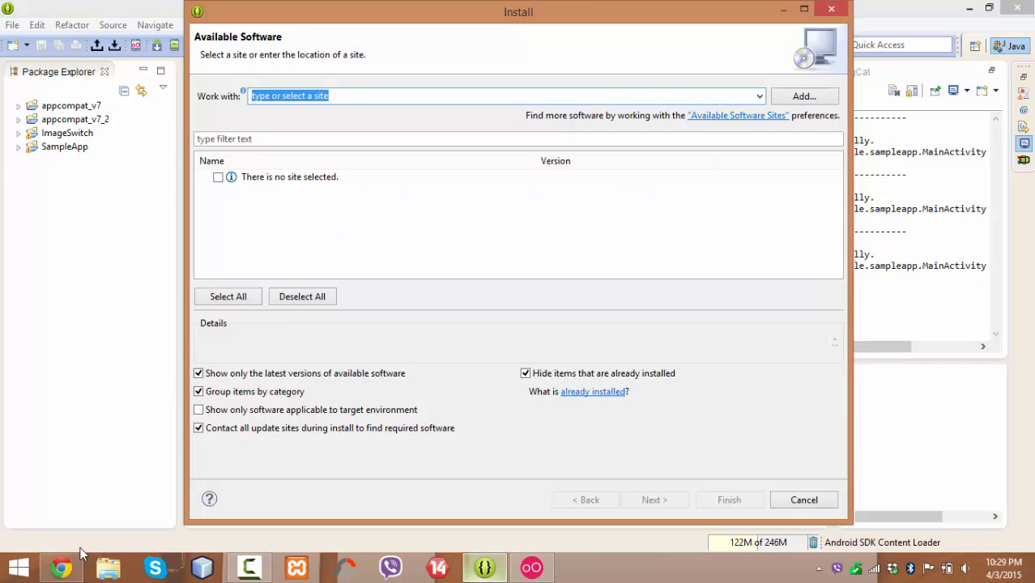
left_click(71, 578)
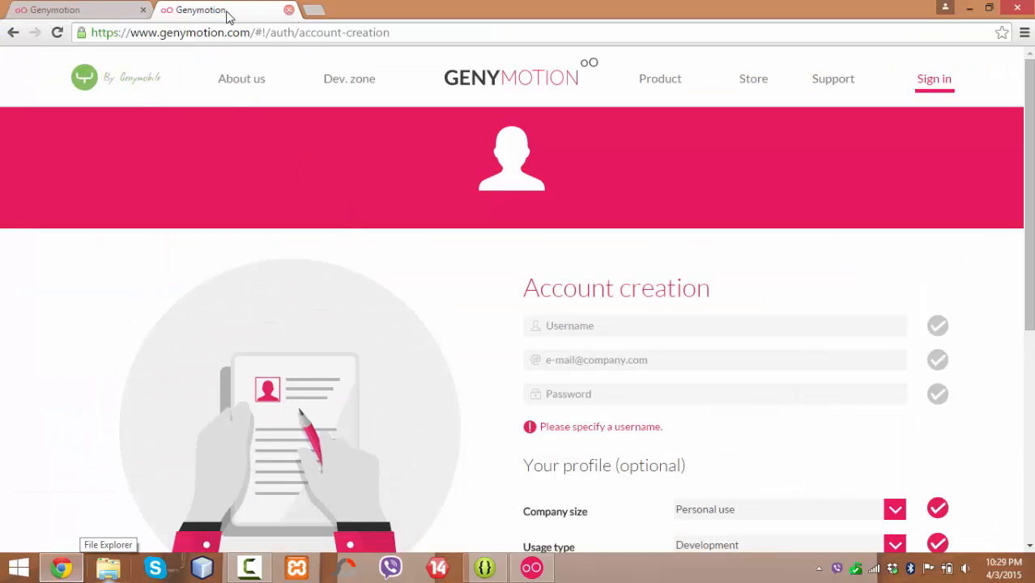
left_click(13, 32)
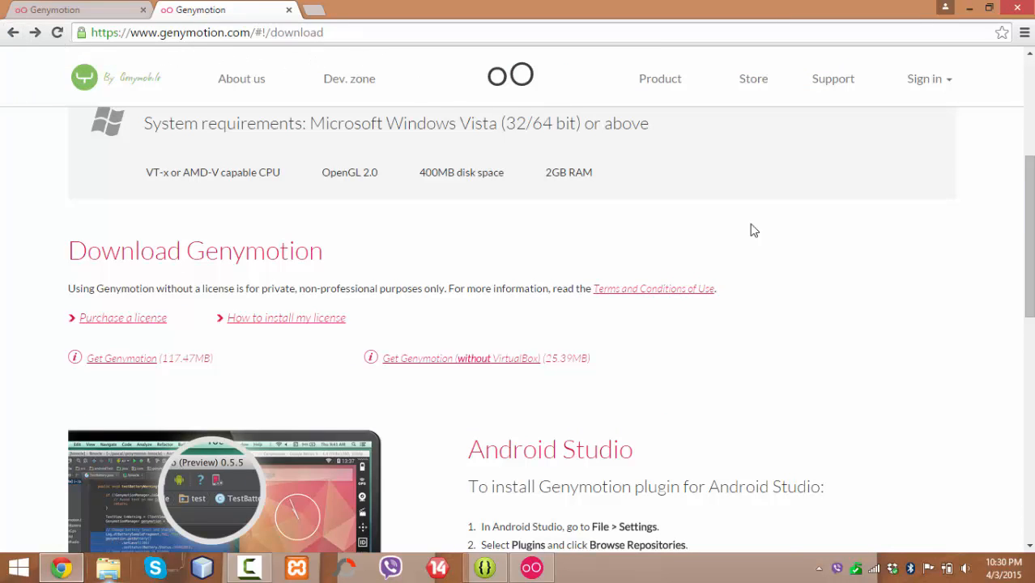
left_click_drag(1029, 209, 1025, 412)
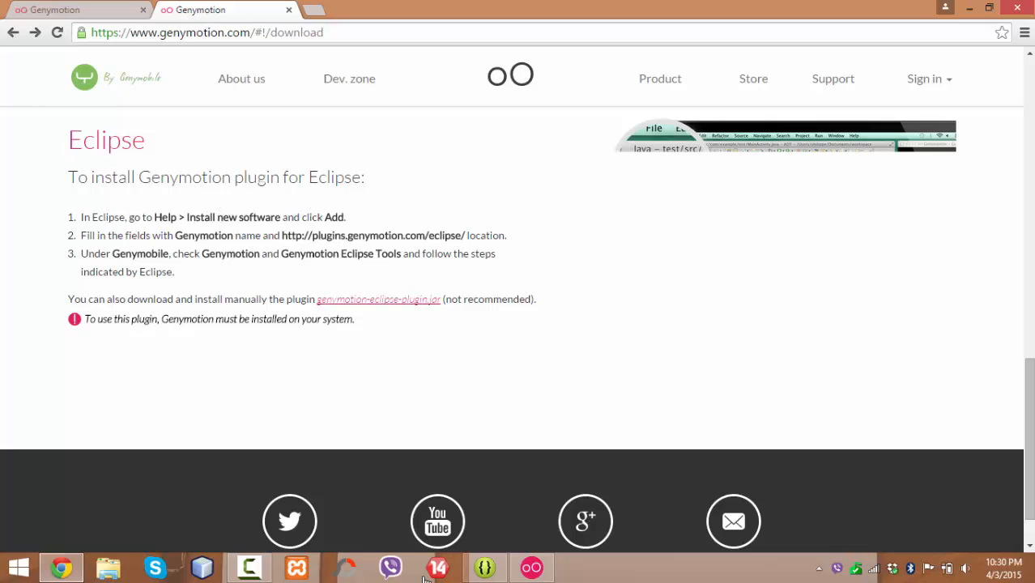
Switch to ADT's Install dialog, start adding a repository, and name it Genymotion using the name copied from the Chrome download page.
left_click(533, 569)
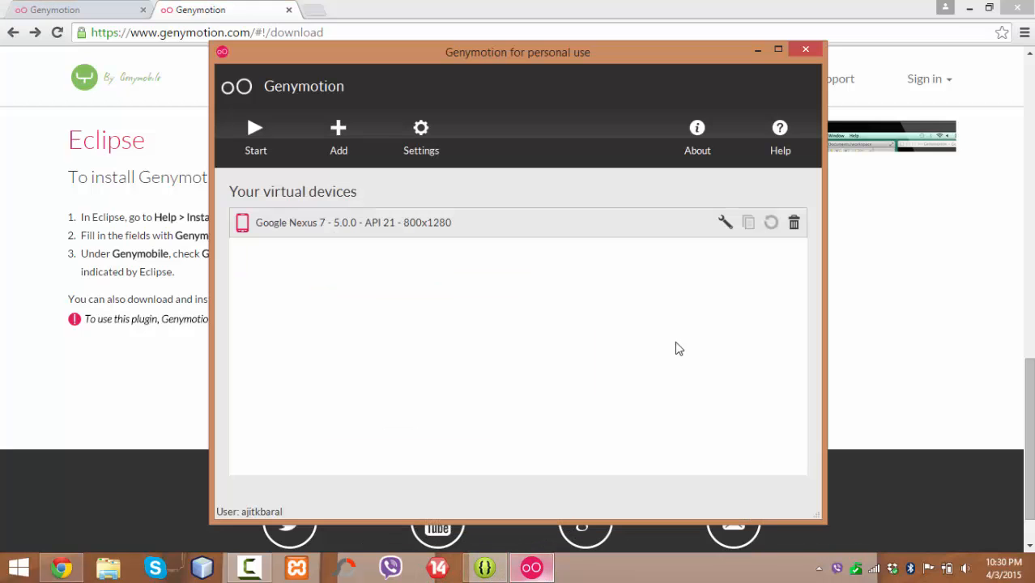
left_click(484, 568)
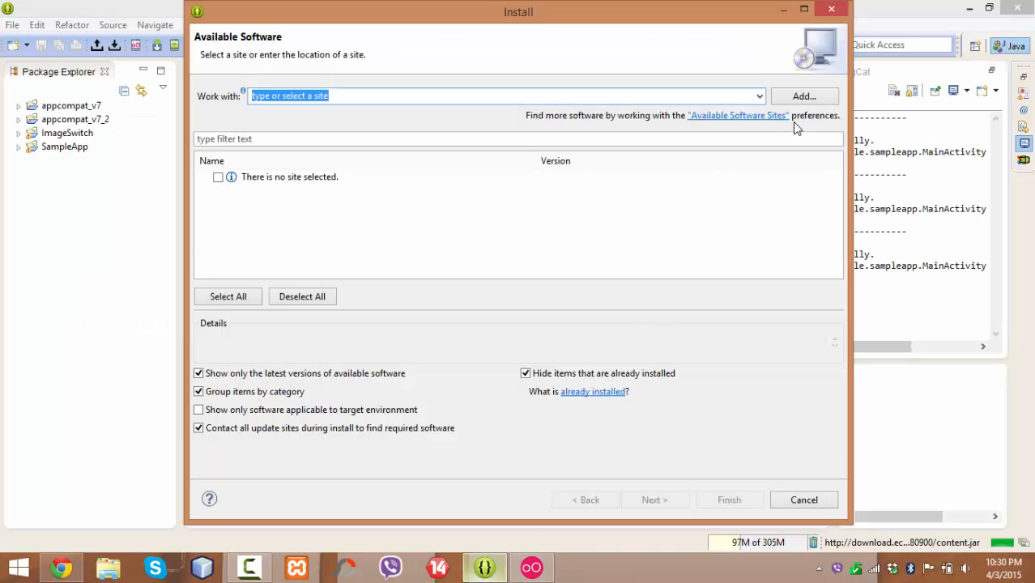
left_click(800, 96)
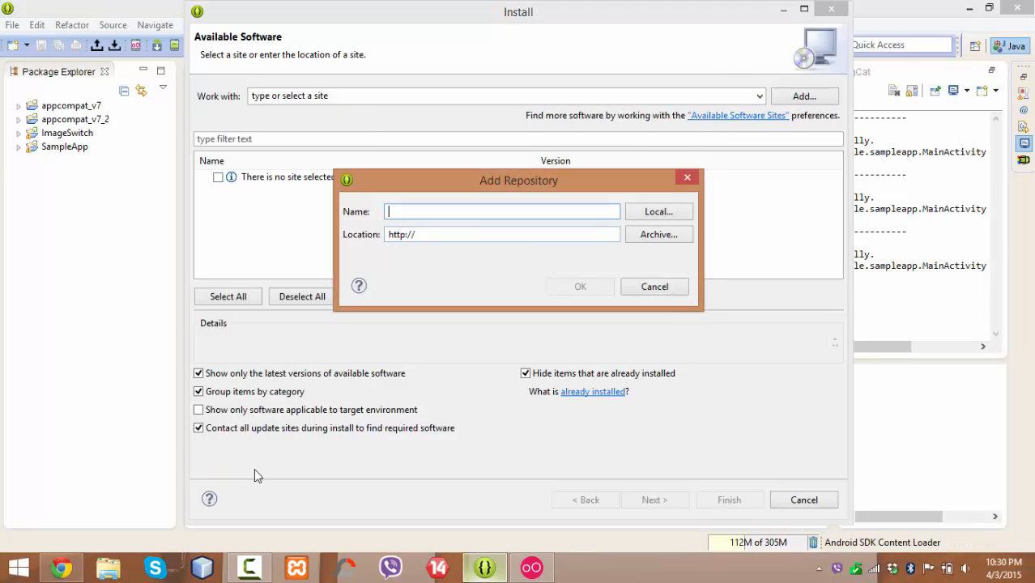
left_click(61, 568)
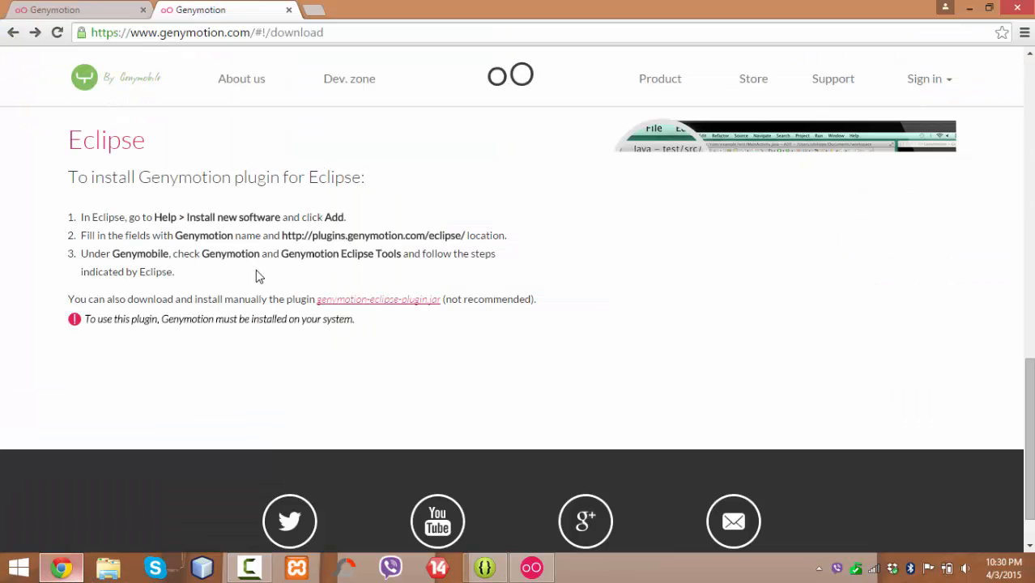
left_click_drag(175, 231, 242, 239)
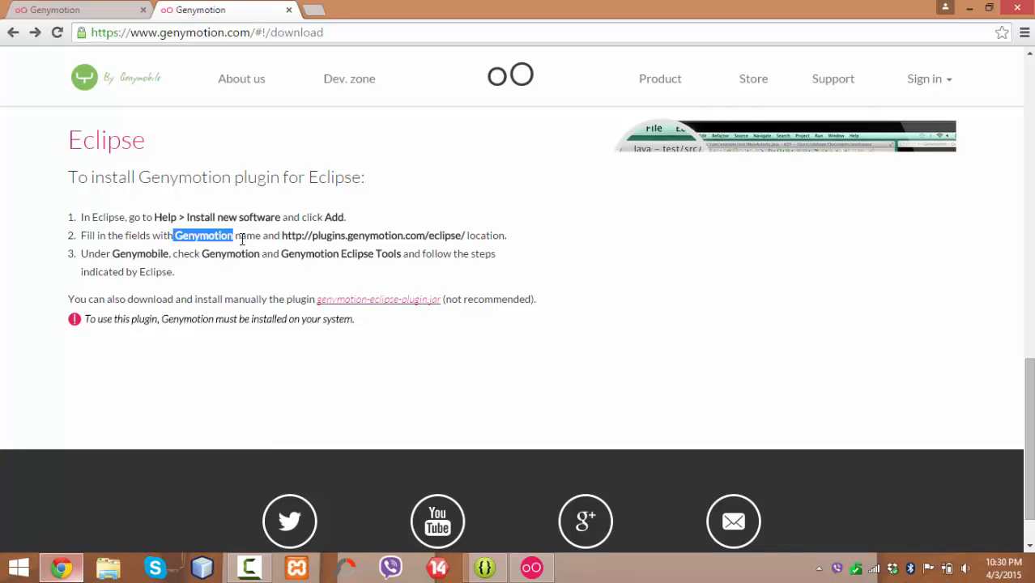
key("ctrl+c")
left_click(485, 568)
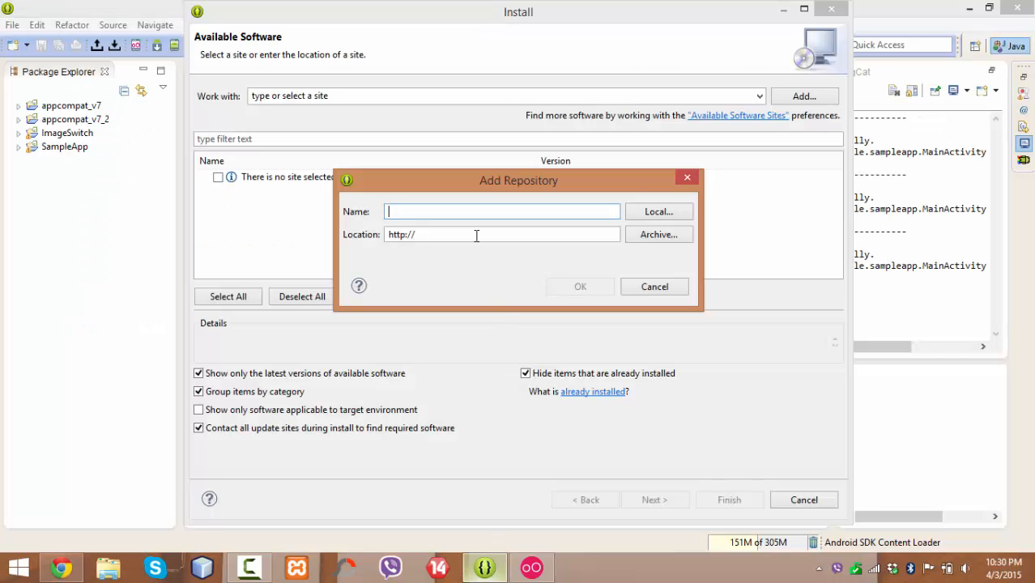
key("ctrl+v")
left_click(61, 568)
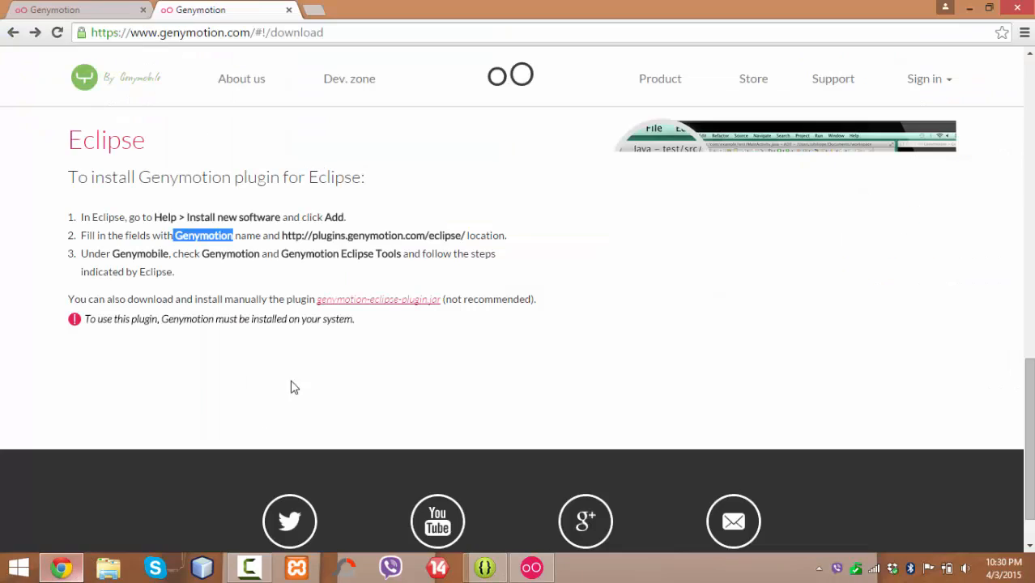
left_click_drag(281, 234, 466, 234)
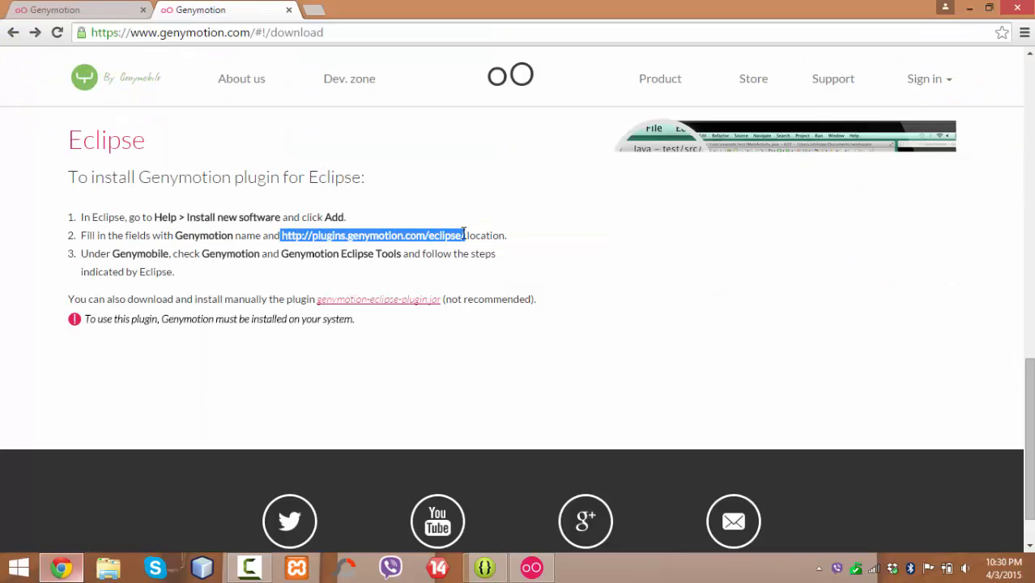
left_click(484, 568)
key("ctrl+a")
key("ctrl+v")
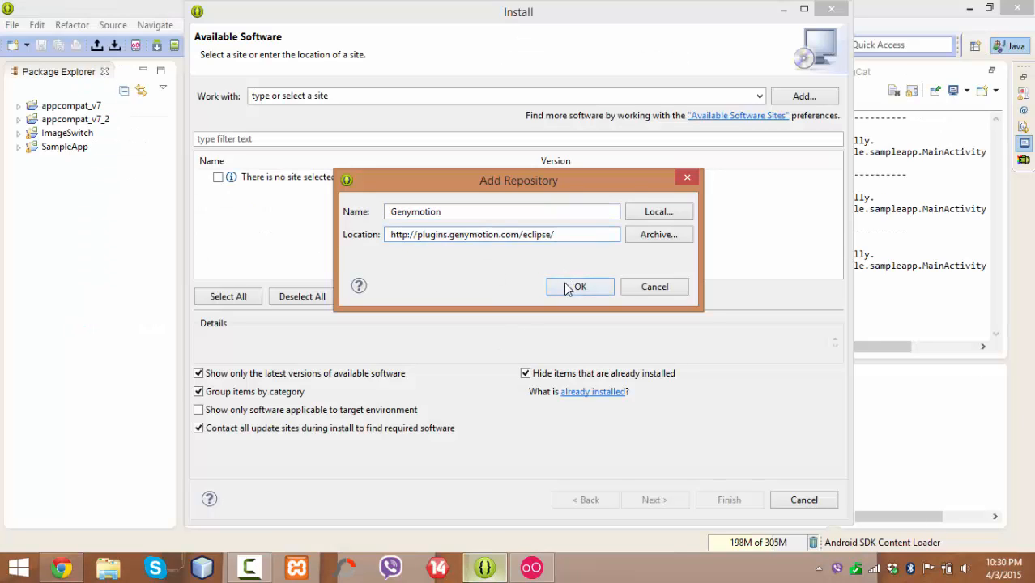
left_click(568, 288)
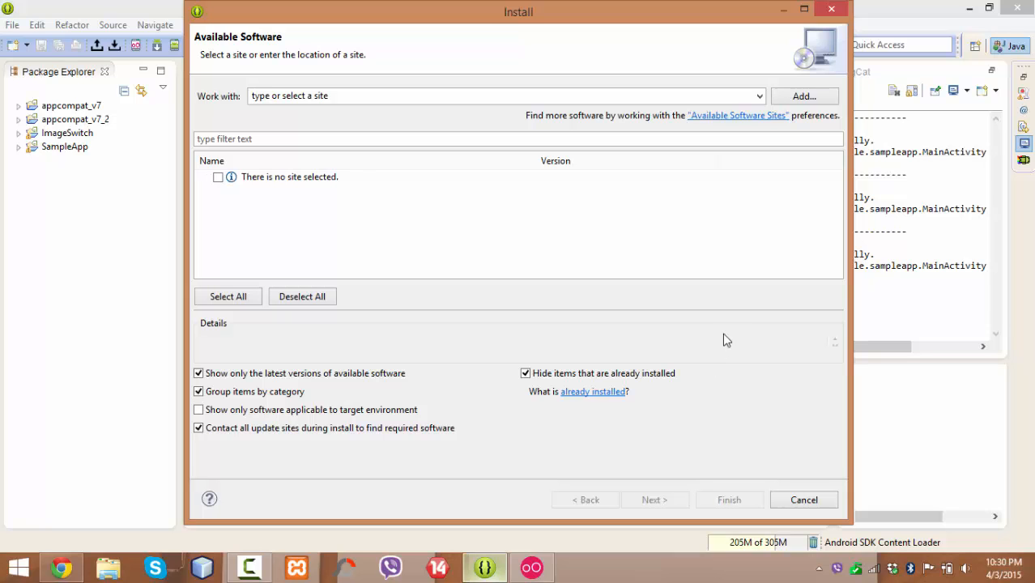
left_click(832, 11)
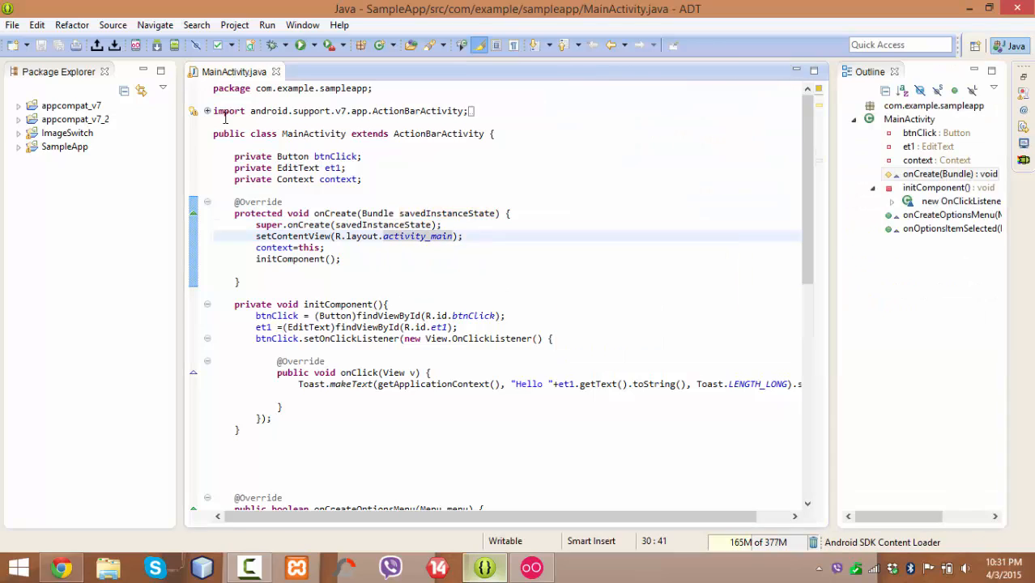
Start the Google Nexus 7 - 5.0.0 - API 21 - 800x1280 device from ADT's Genymotion Virtual Devices Manager, then close the manager.
left_click(137, 46)
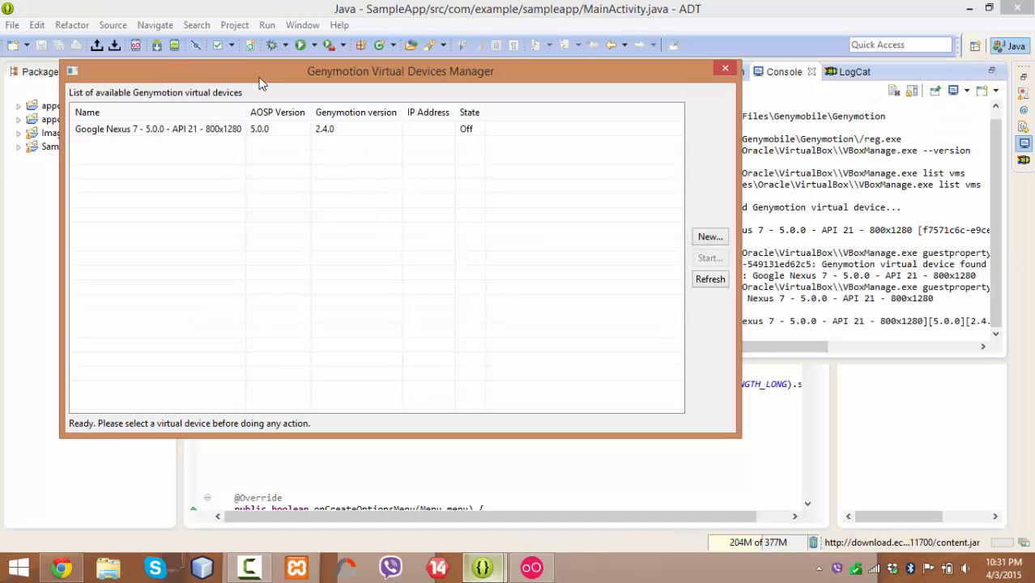
left_click(532, 567)
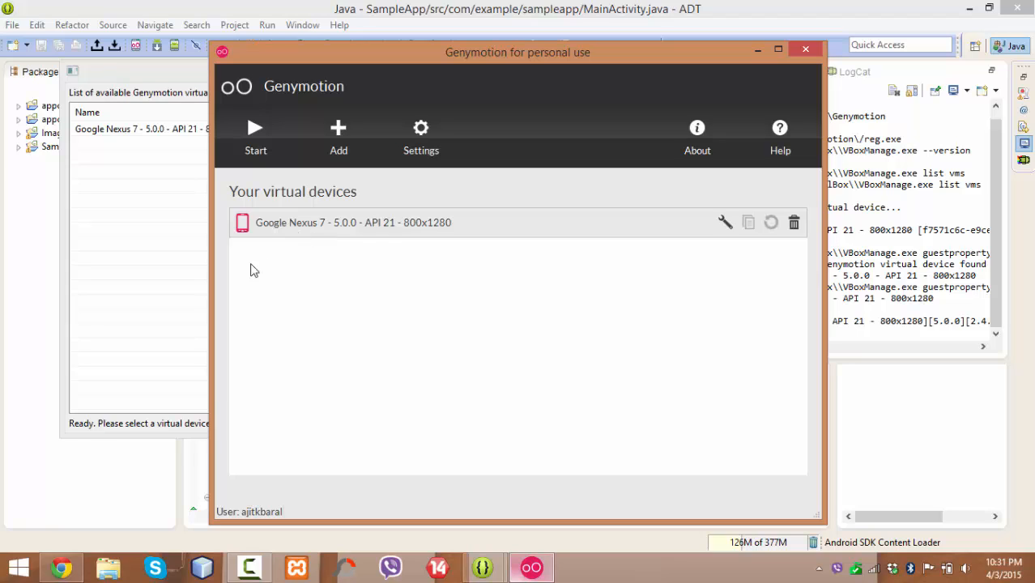
left_click(189, 221)
left_click(195, 131)
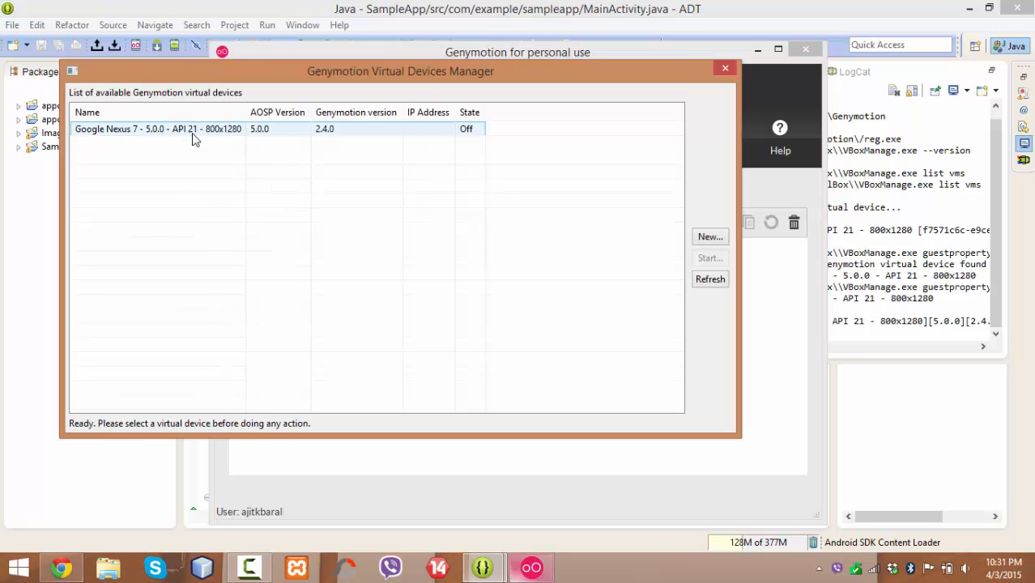
left_click(195, 131)
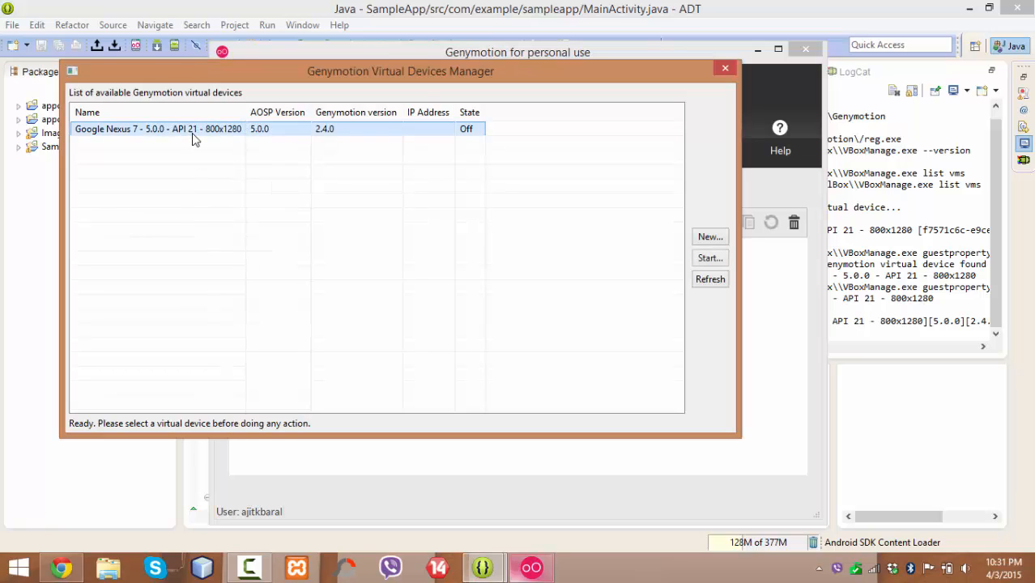
left_click(713, 261)
left_click(711, 258)
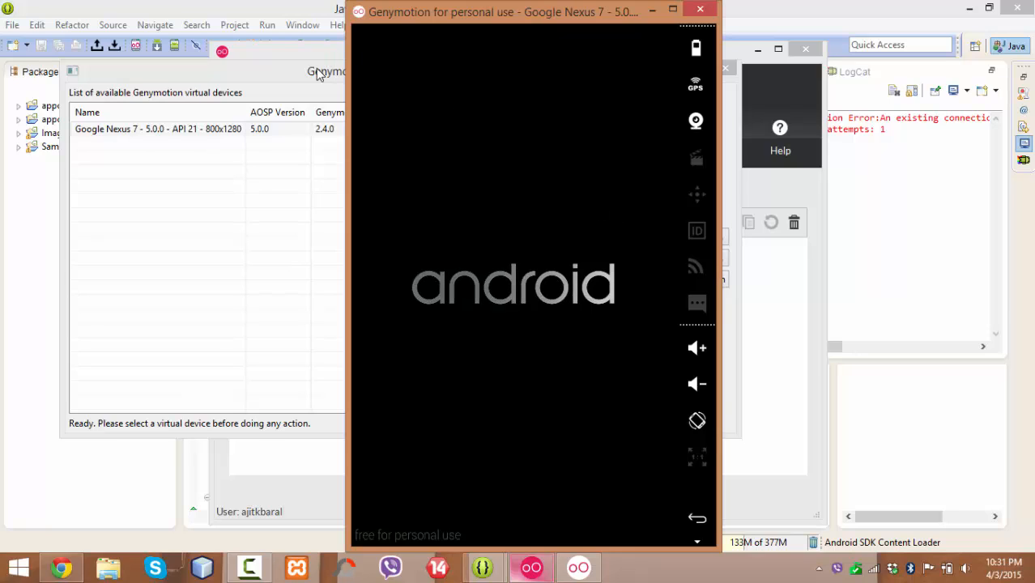
left_click(726, 69)
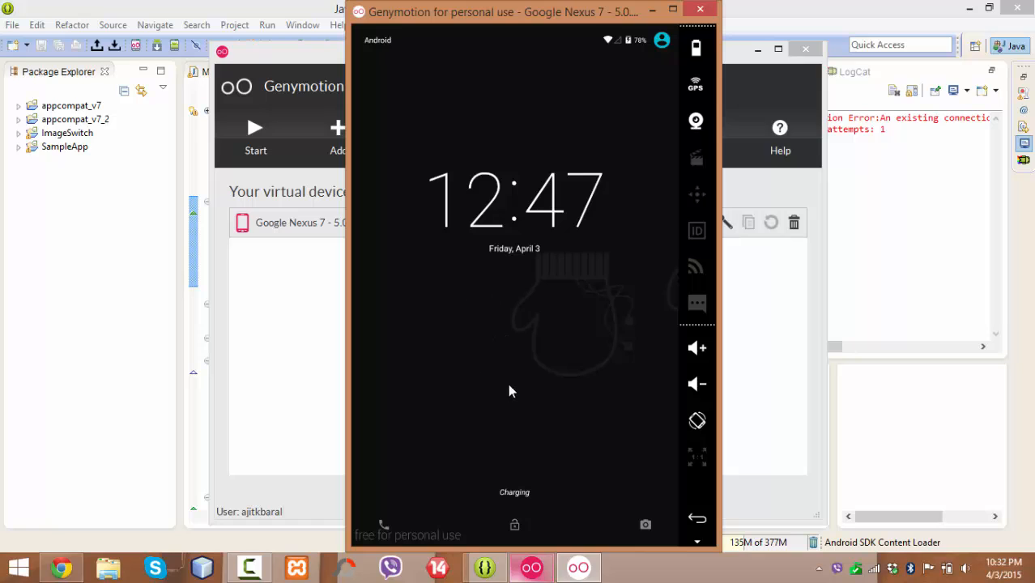
Unlock the Nexus 7 virtual device, view its installed apps, and return to its home screen.
left_click_drag(502, 389, 479, 168)
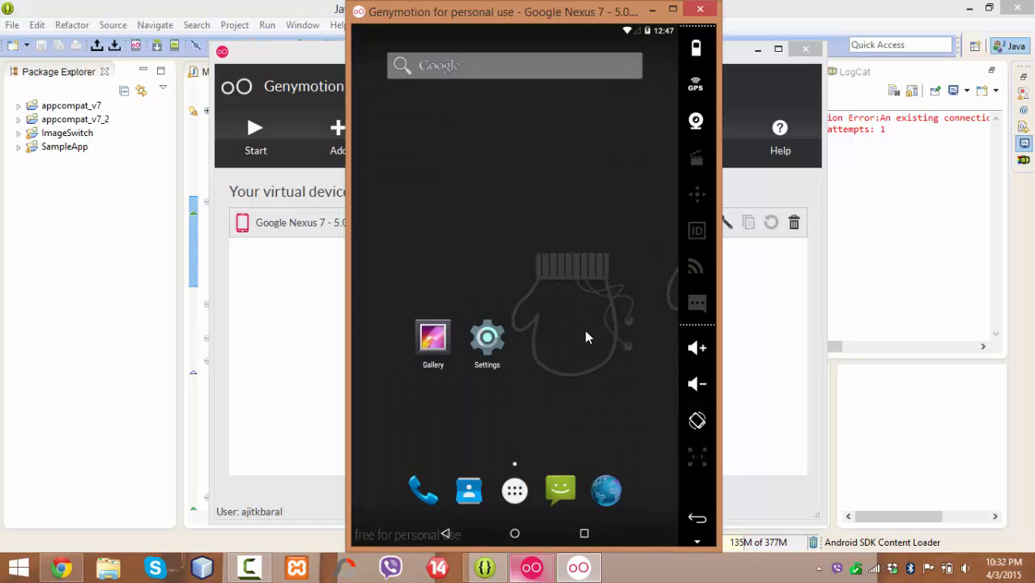
left_click(518, 481)
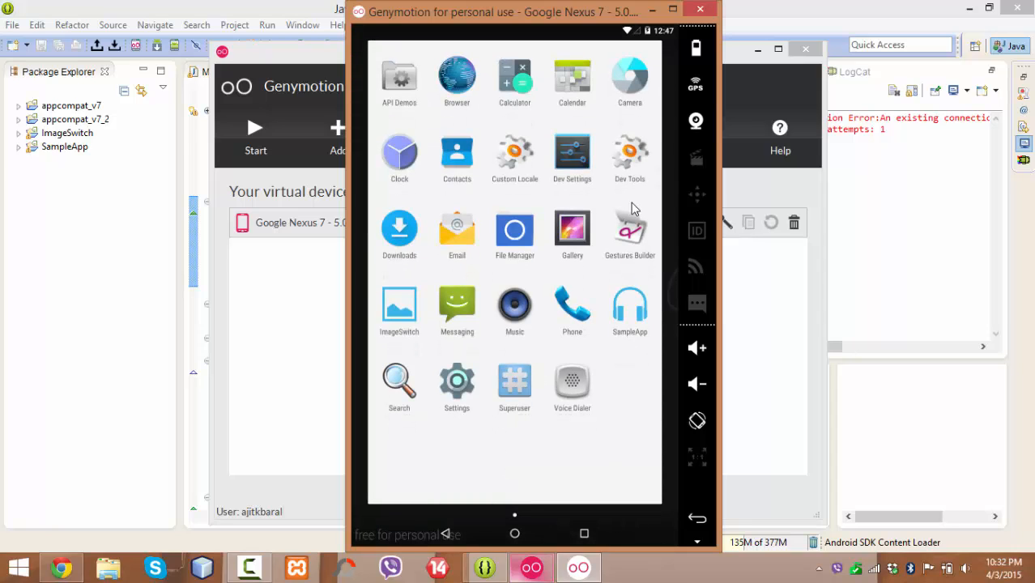
left_click(448, 532)
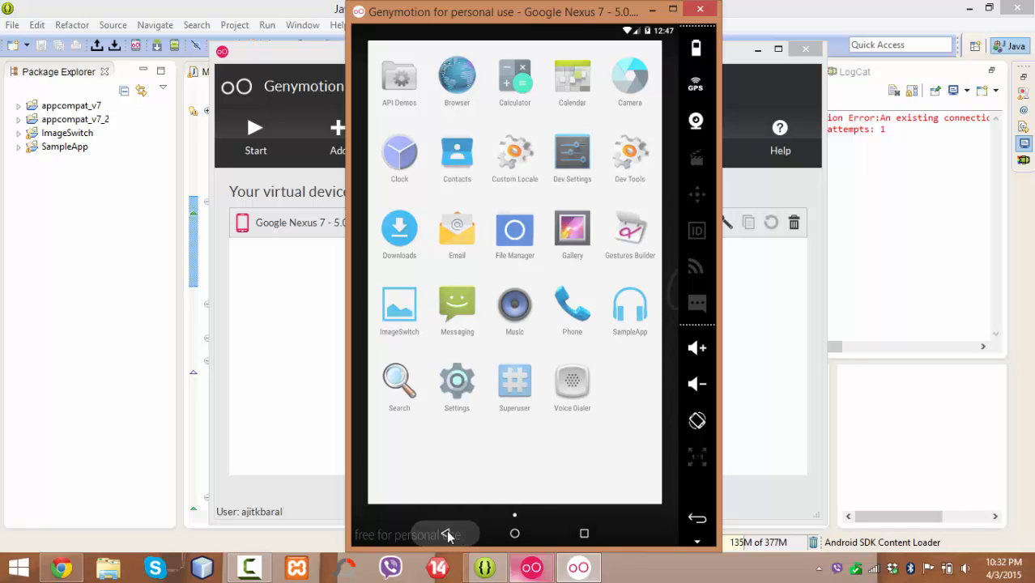
Minimize the Genymotion window, switch to ADT, and launch SampleApp on the running Genymotion Google Nexus 7 device.
left_click(315, 319)
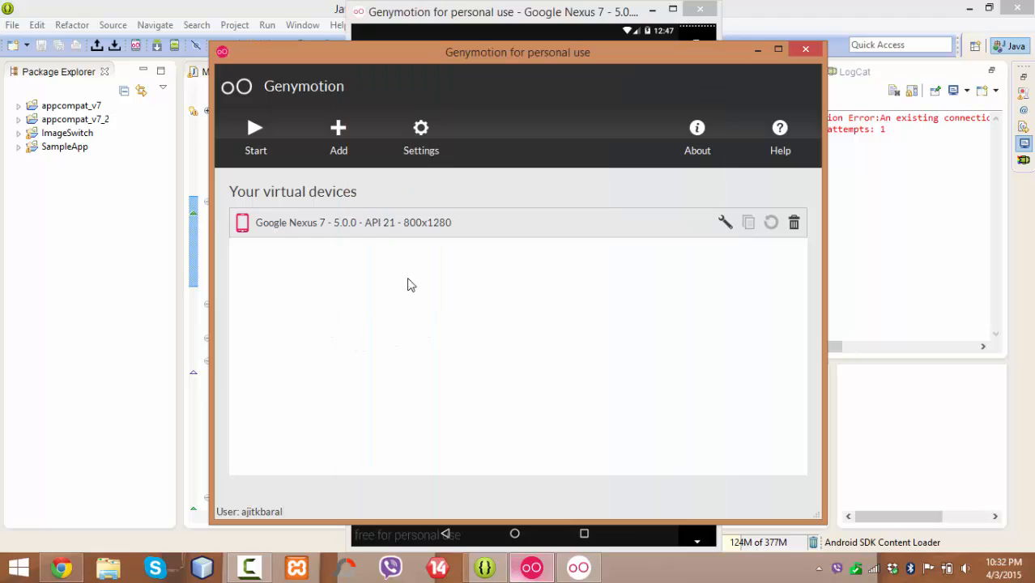
left_click(755, 53)
left_click(317, 14)
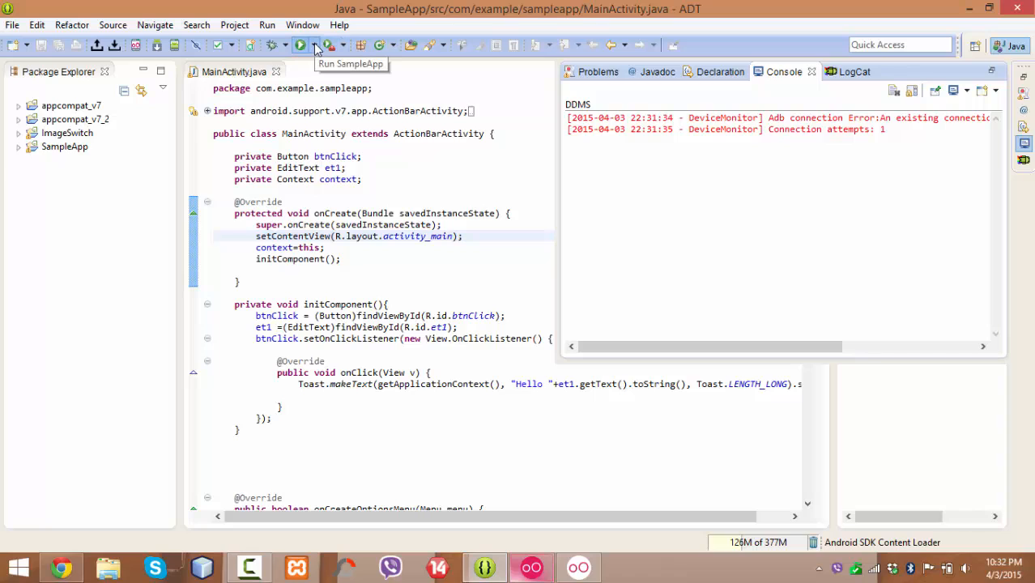
left_click(315, 46)
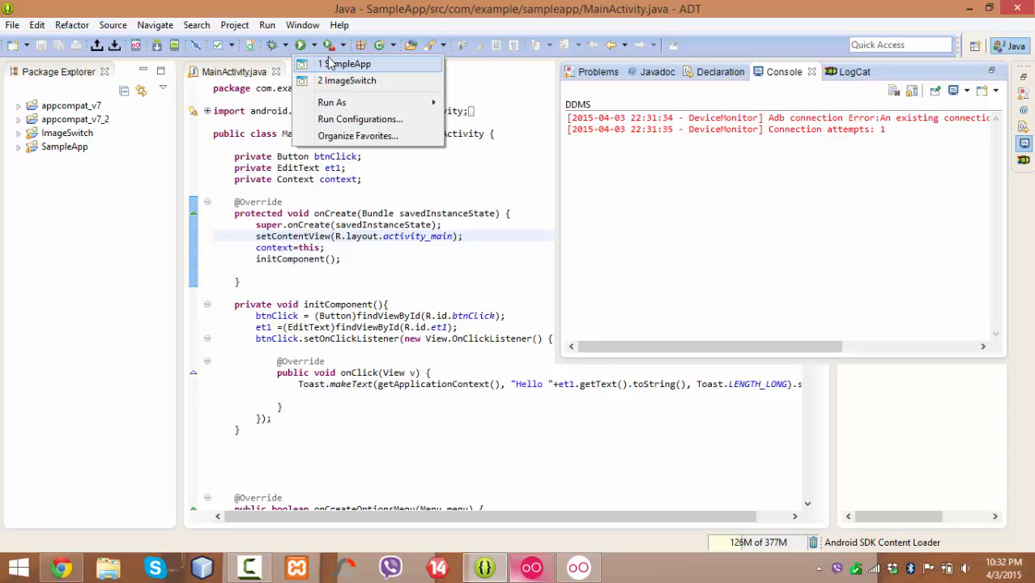
left_click(345, 64)
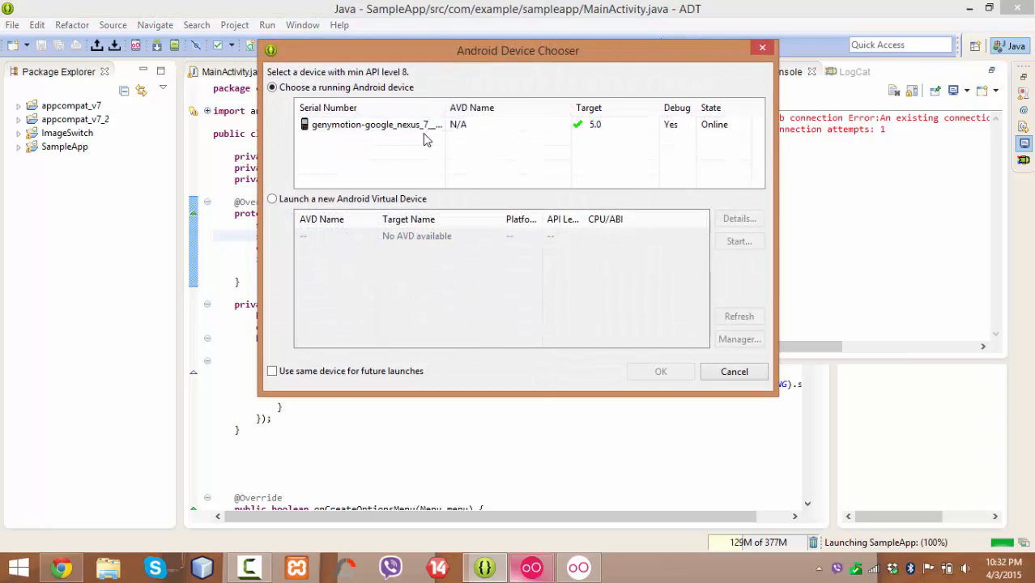
left_click(578, 569)
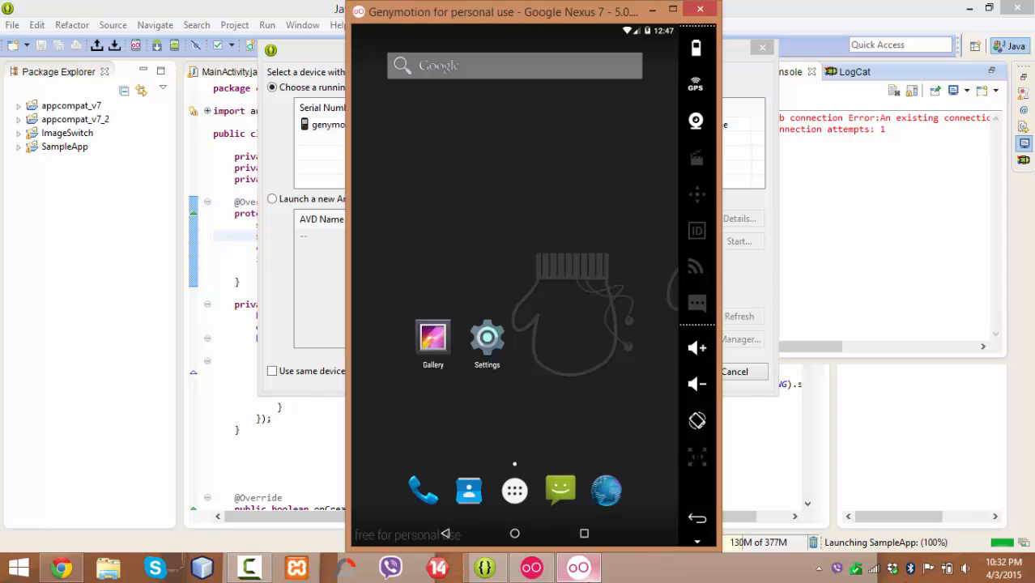
left_click(579, 569)
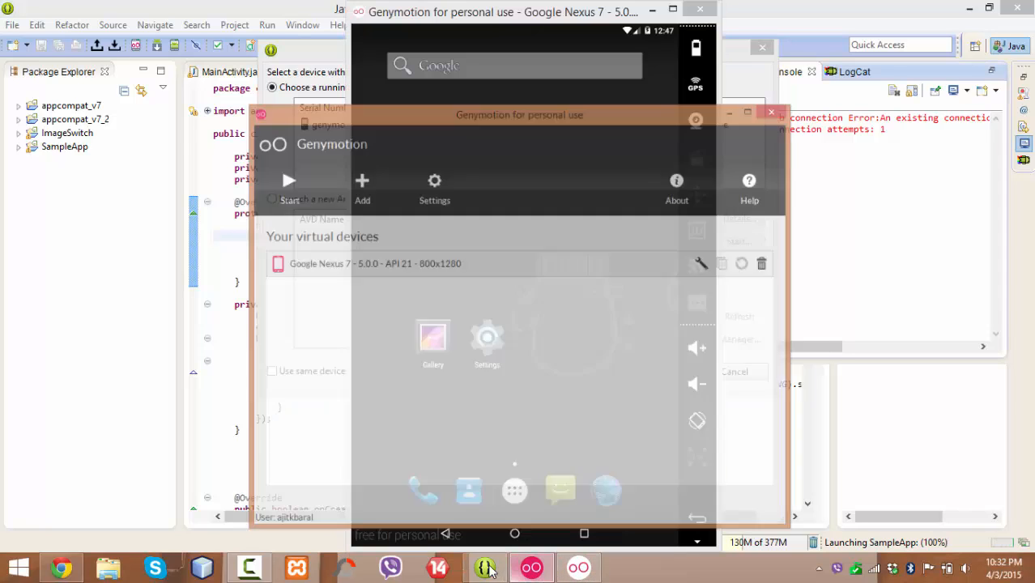
left_click(572, 126)
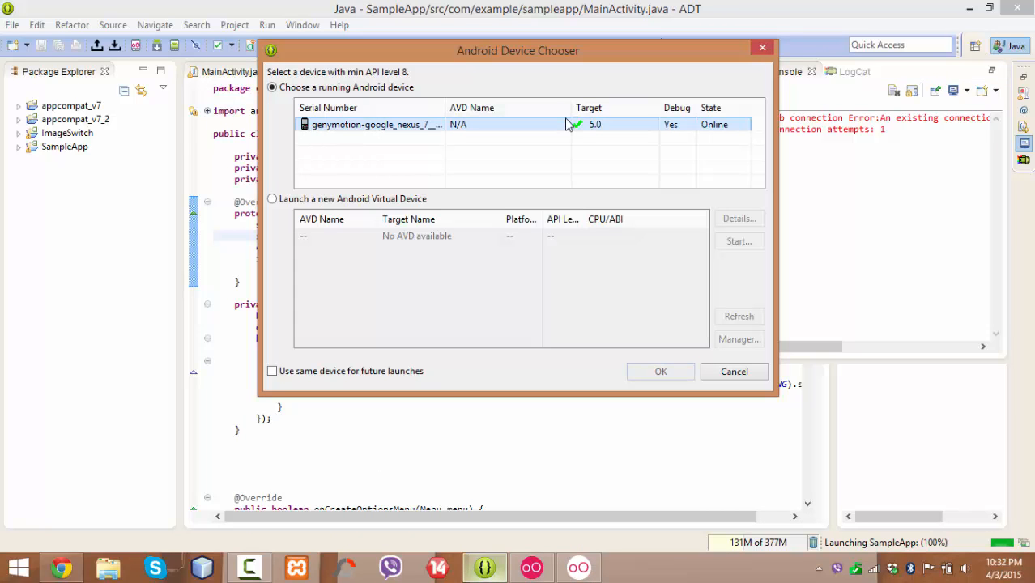
left_click(666, 374)
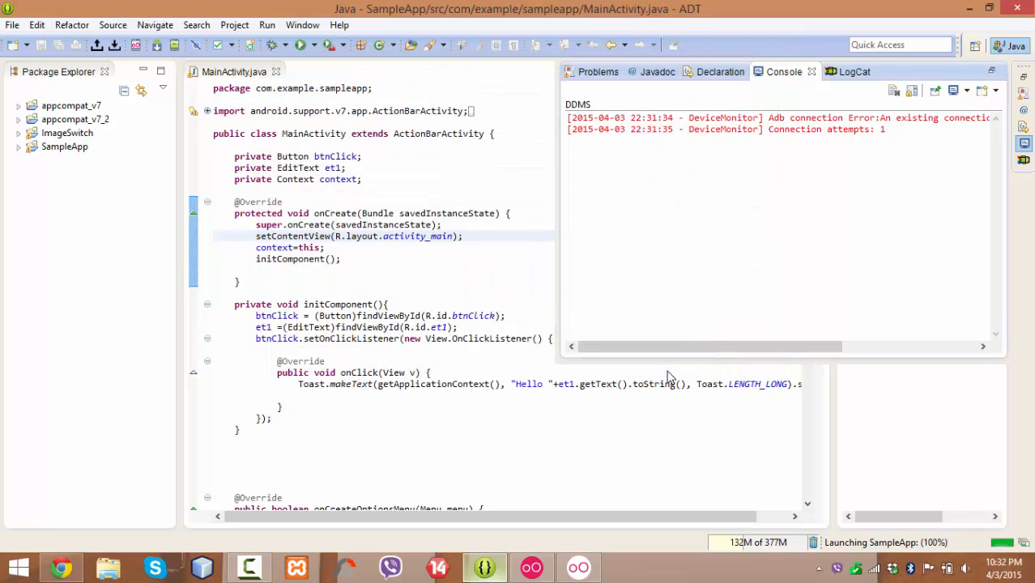
Switch to the virtual device, enter "how are you?" in SampleApp's text field, trigger its greeting message, and close the device window.
left_click(578, 568)
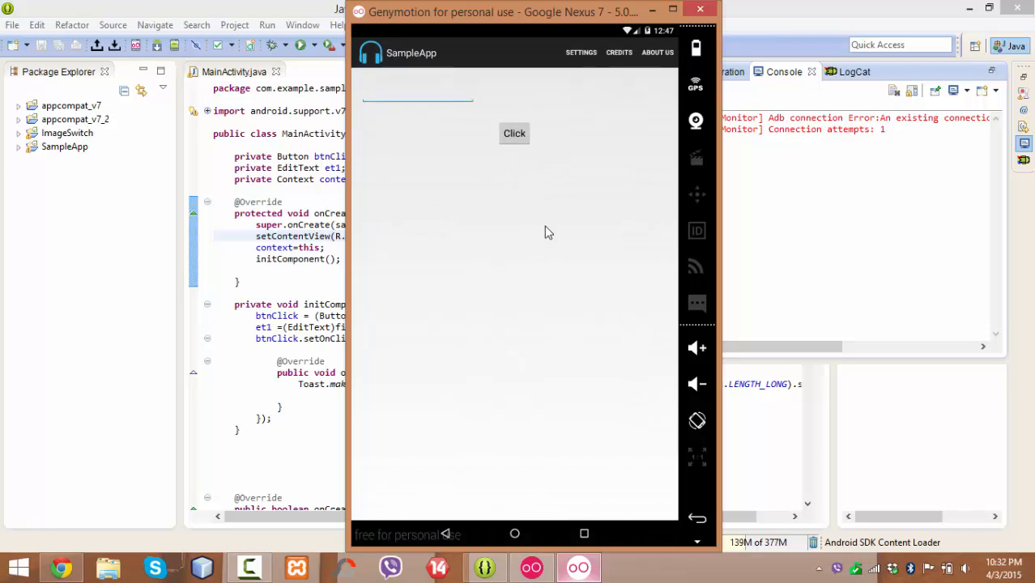
type("how are yo")
key("BackSpace")
type("you?")
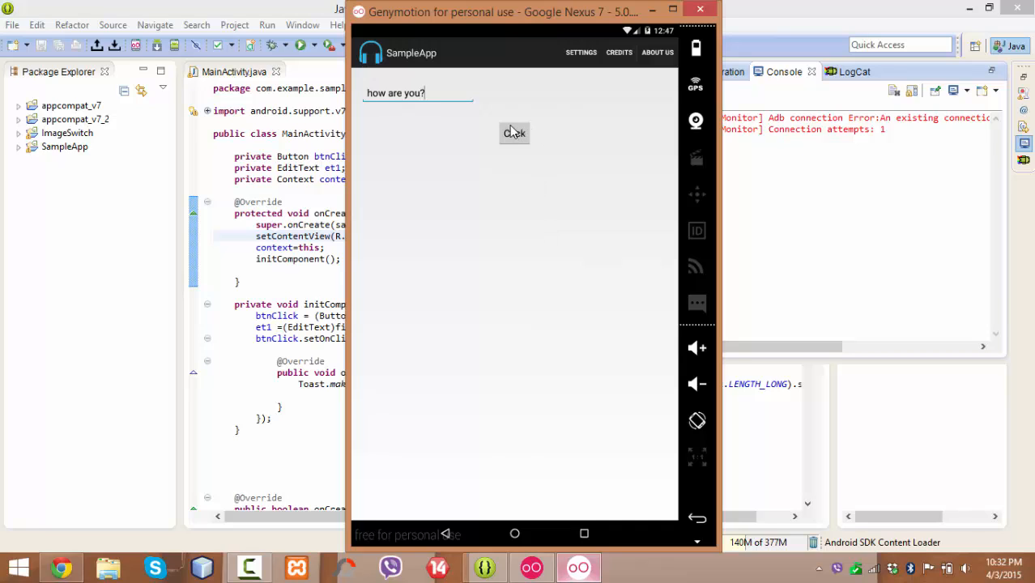
left_click(516, 137)
left_click(700, 9)
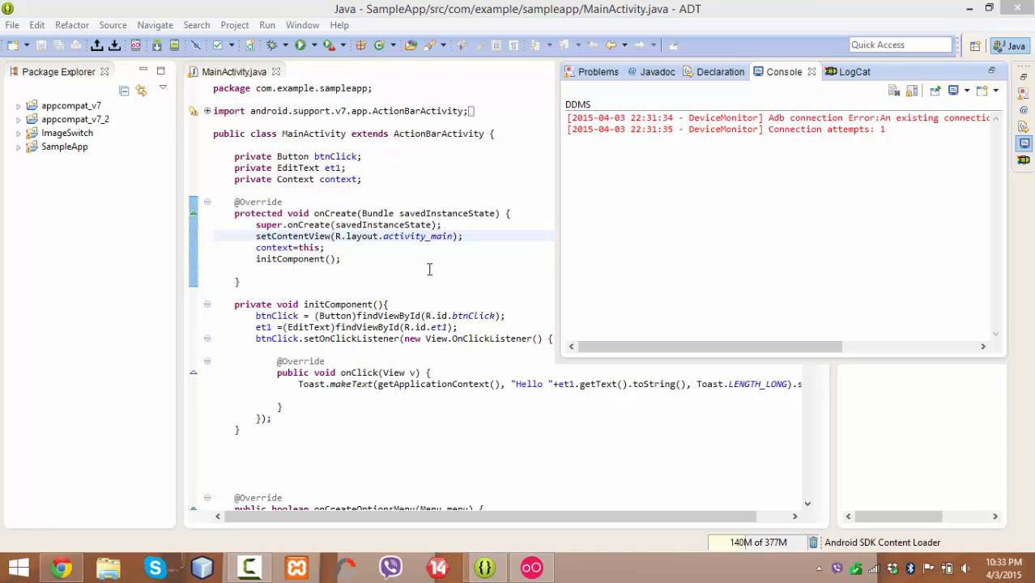
left_click(257, 569)
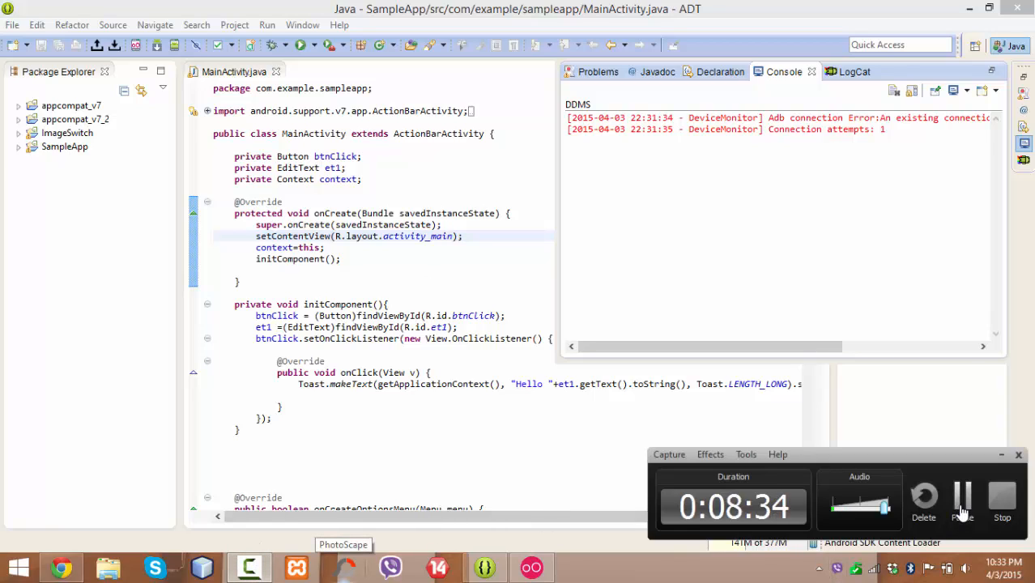